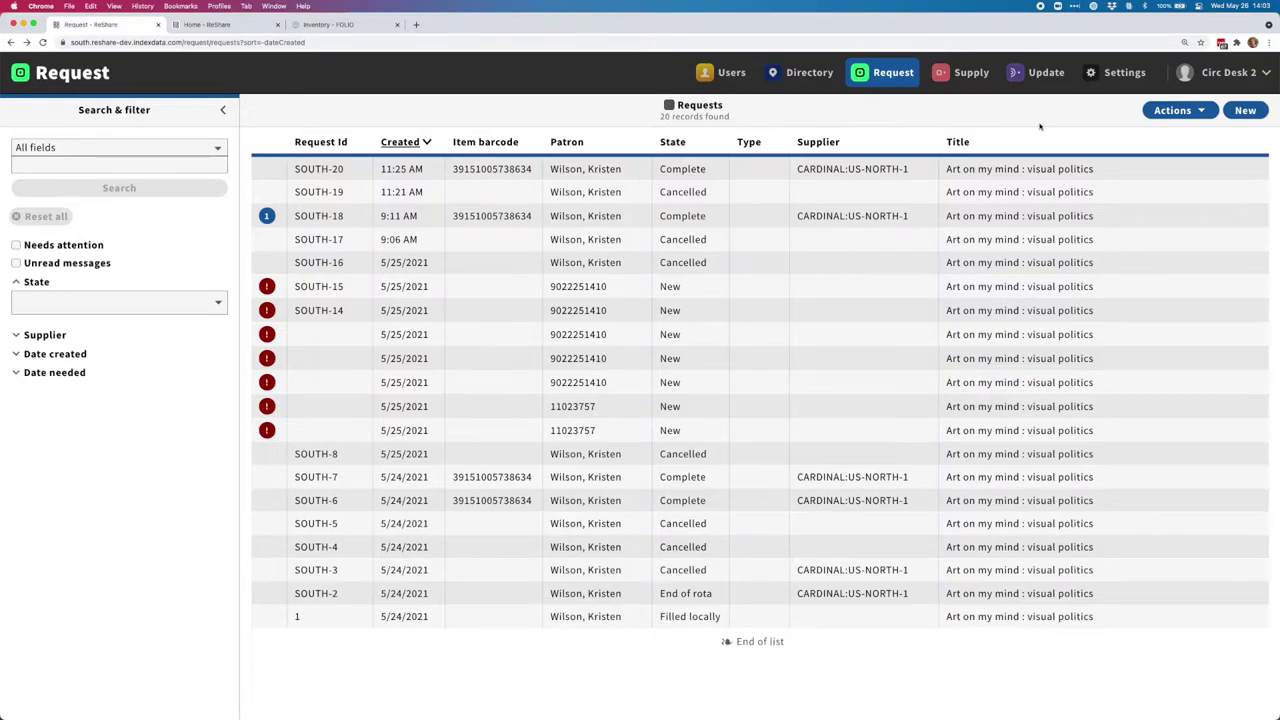
Open a blank Create patron request form from the Request list.
left_click(1249, 112)
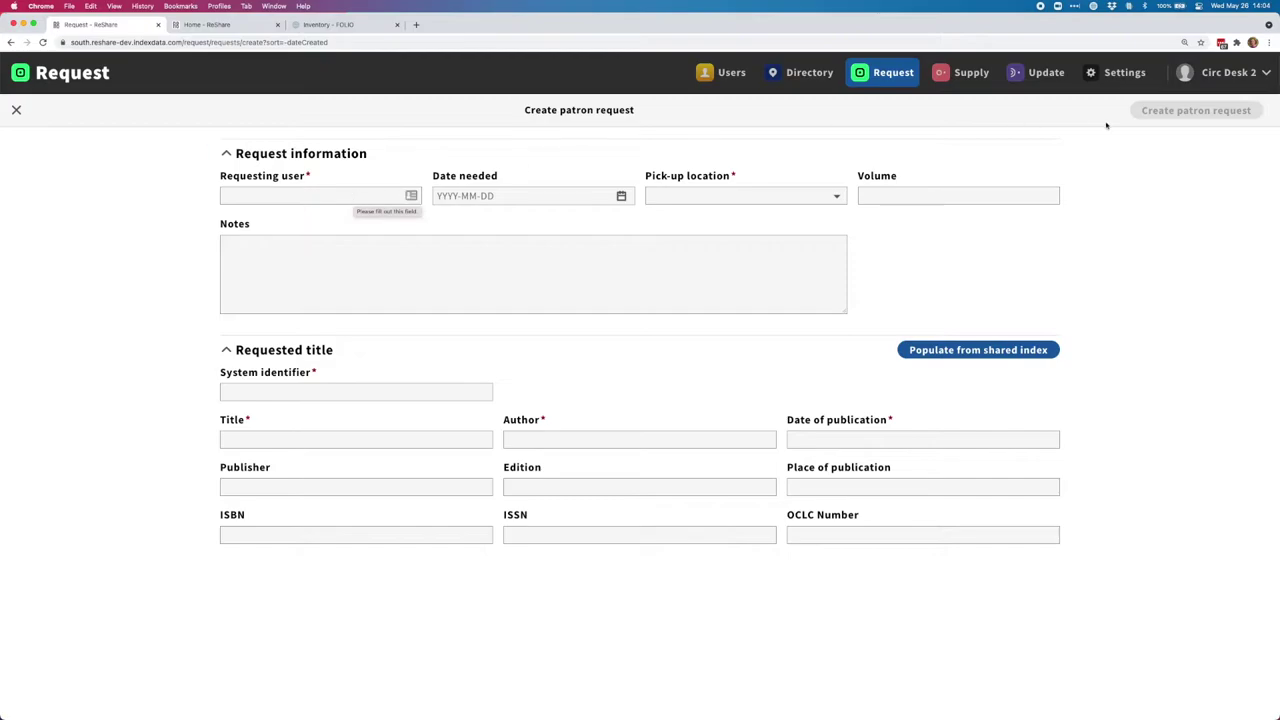
Paste the patron's barcode into the Requesting user field.
left_click(1090, 5)
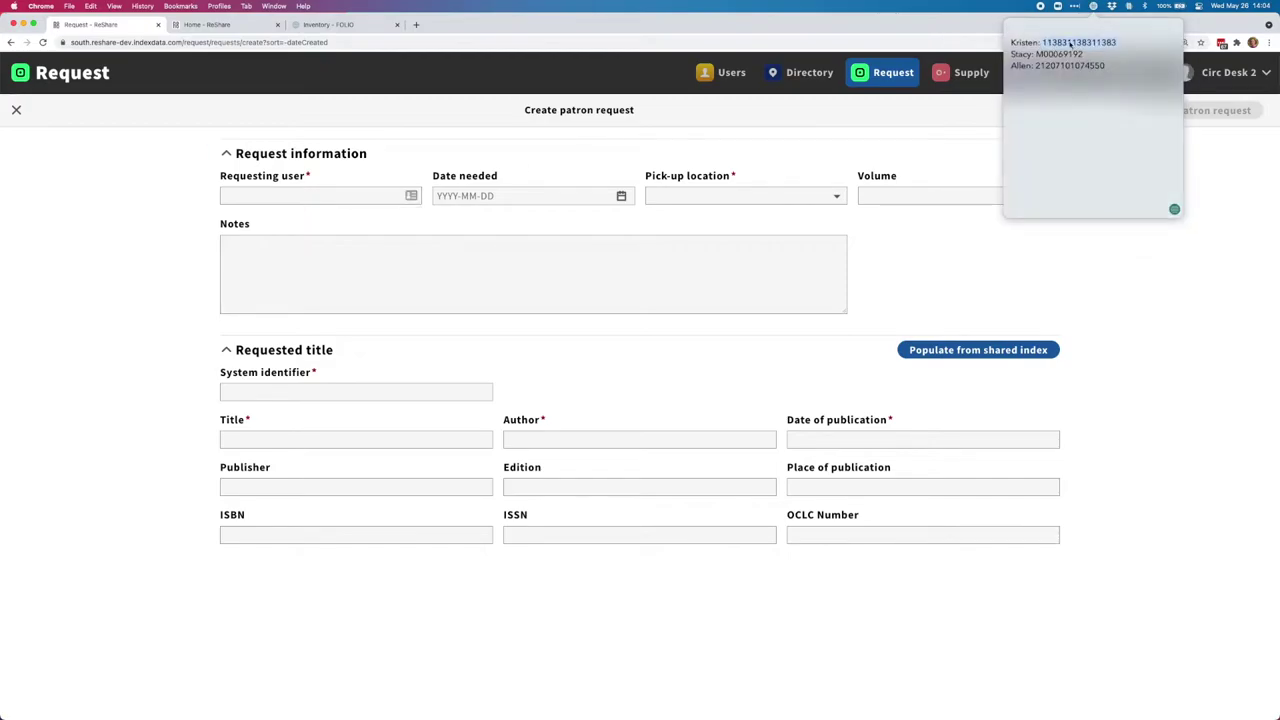
left_click(283, 195)
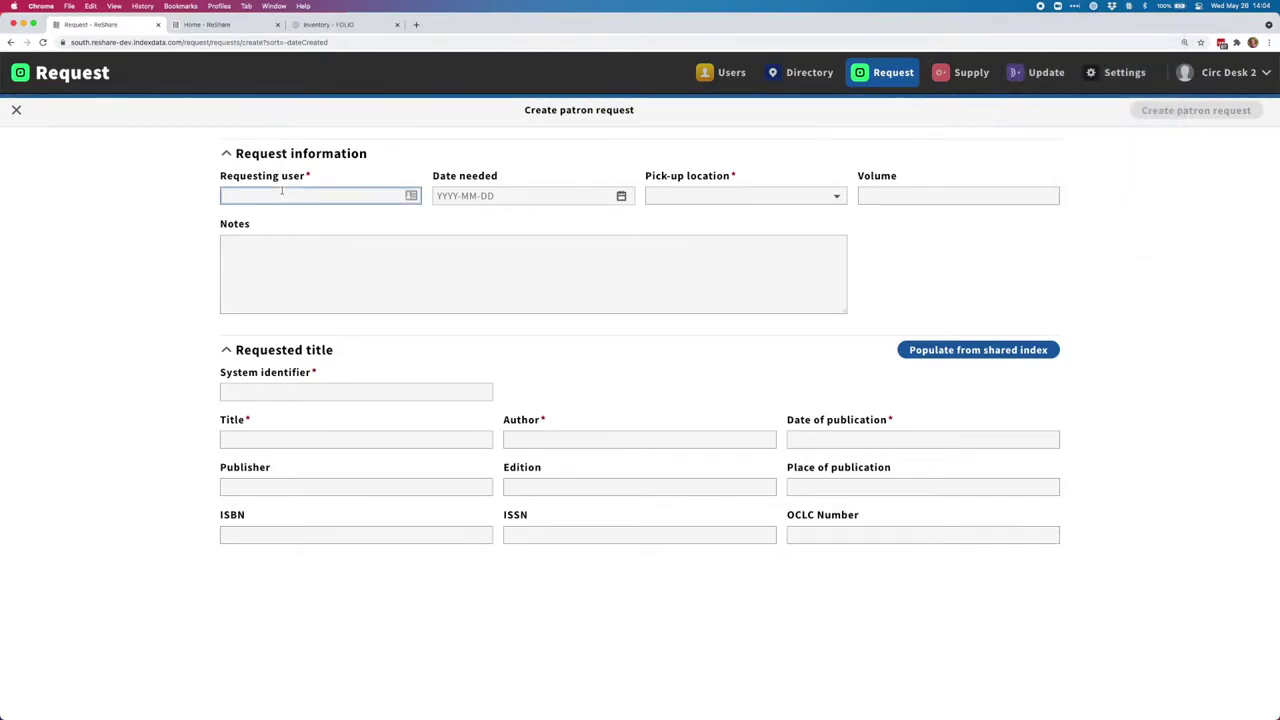
key("super+v")
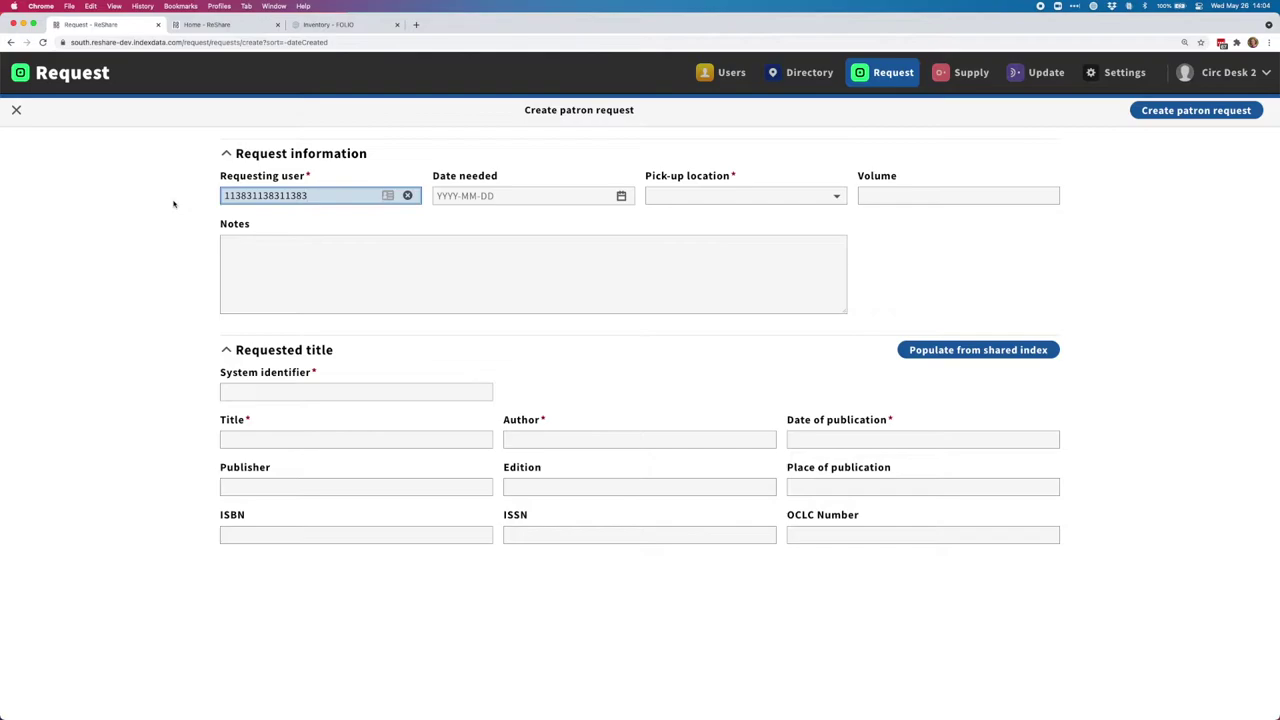
Set the date needed to 26 June 2021 and the pick-up location to Linderman Library.
left_click(622, 196)
left_click(625, 236)
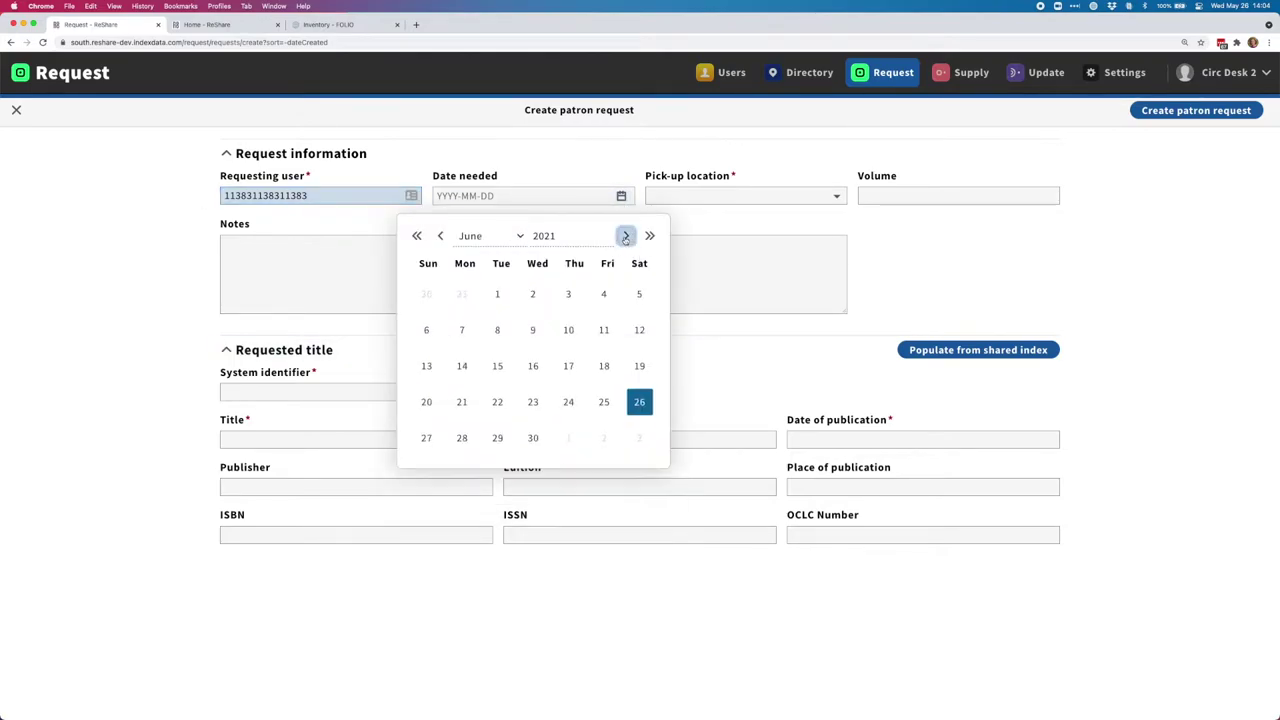
left_click(639, 404)
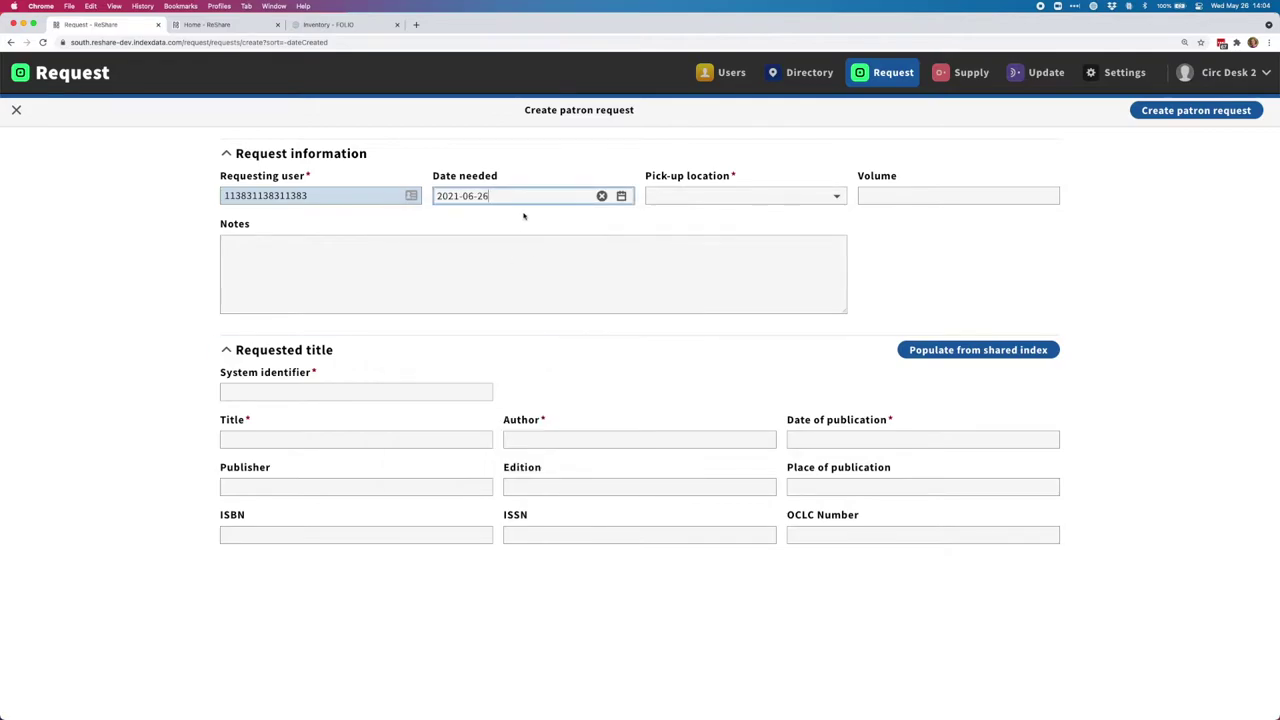
left_click(797, 198)
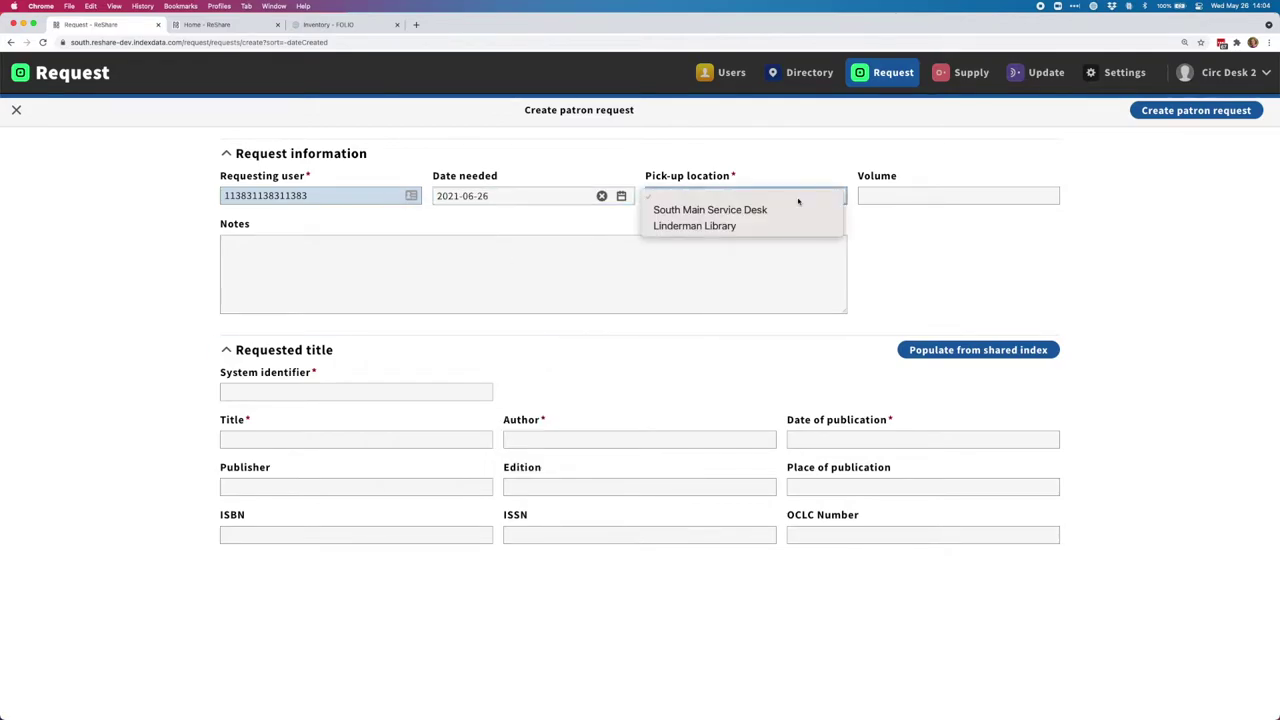
left_click(767, 228)
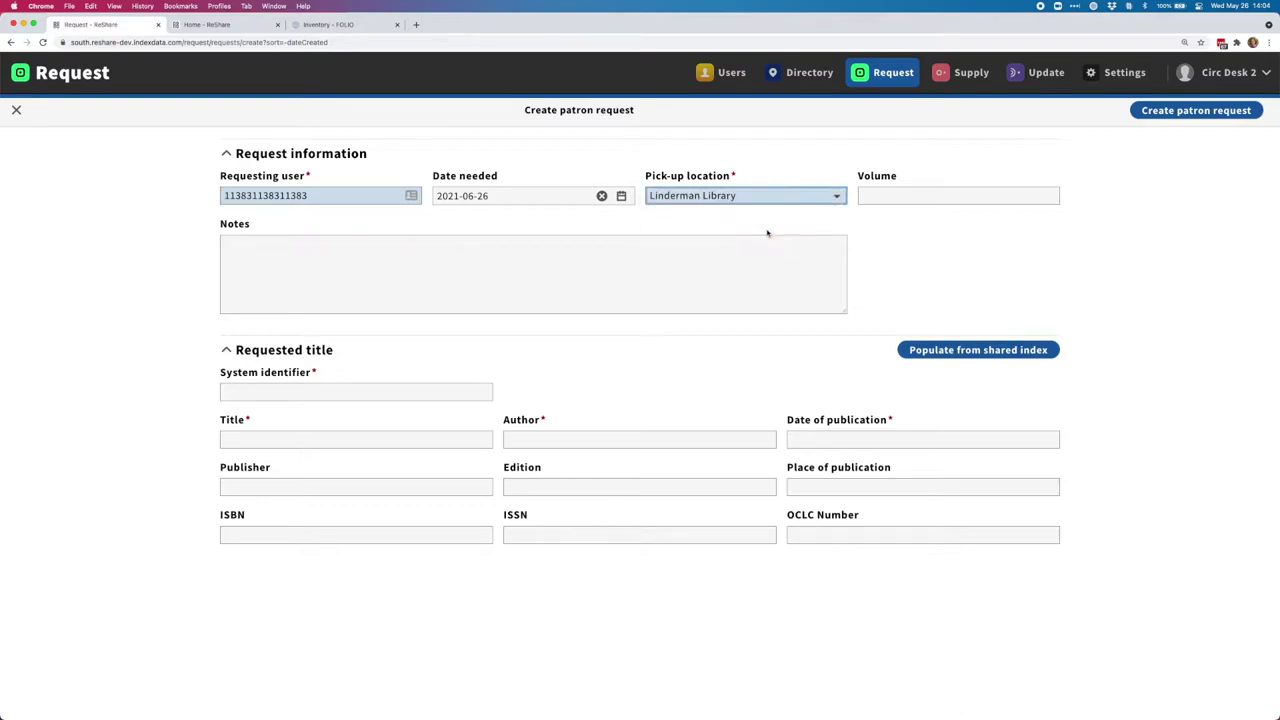
left_click(939, 196)
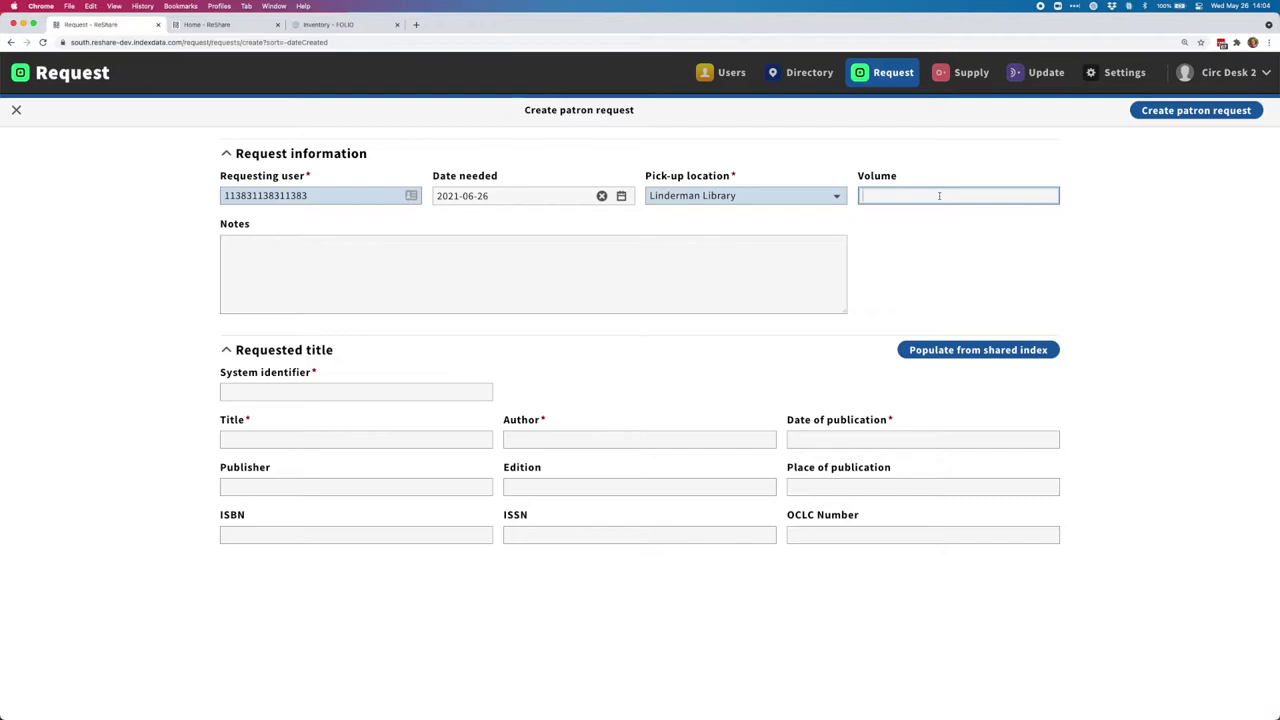
left_click(538, 272)
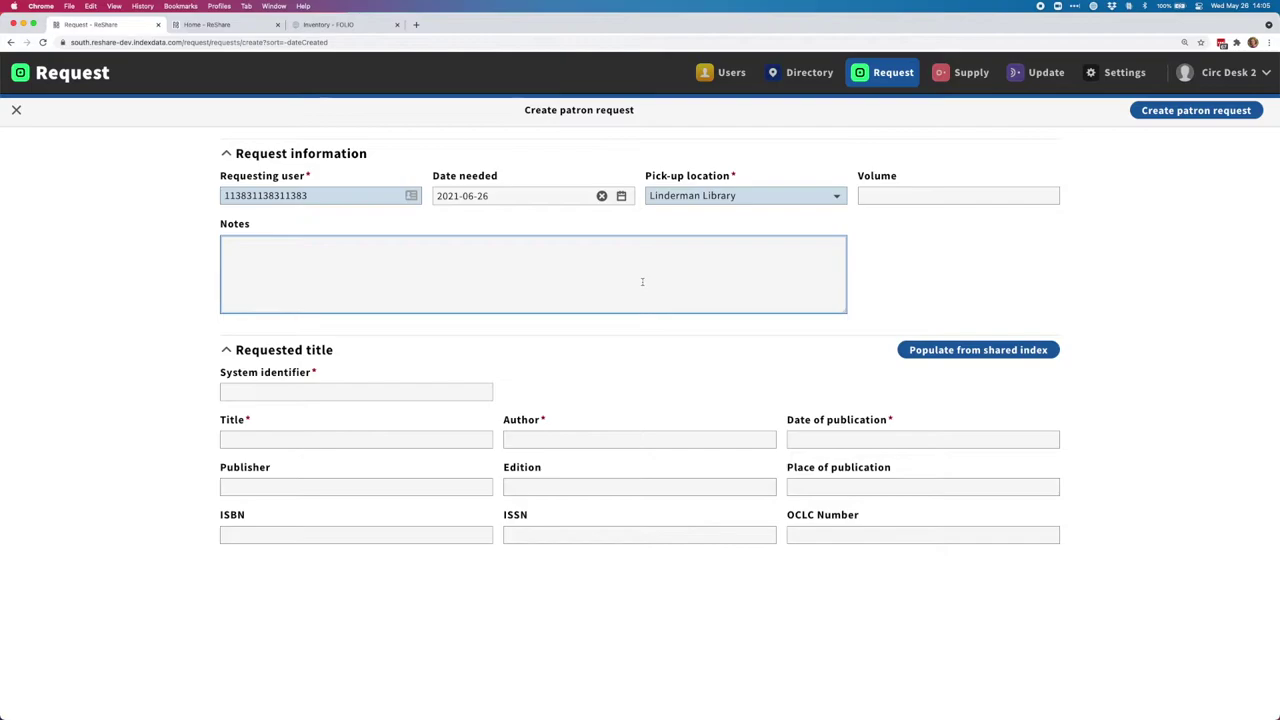
Paste a note that the shelf was searched, the item seems missing, and ILL approval is requested.
type("I helped the patron look for this item on the shelf, but it appears to be missing. Please approve for ILL. —KW")
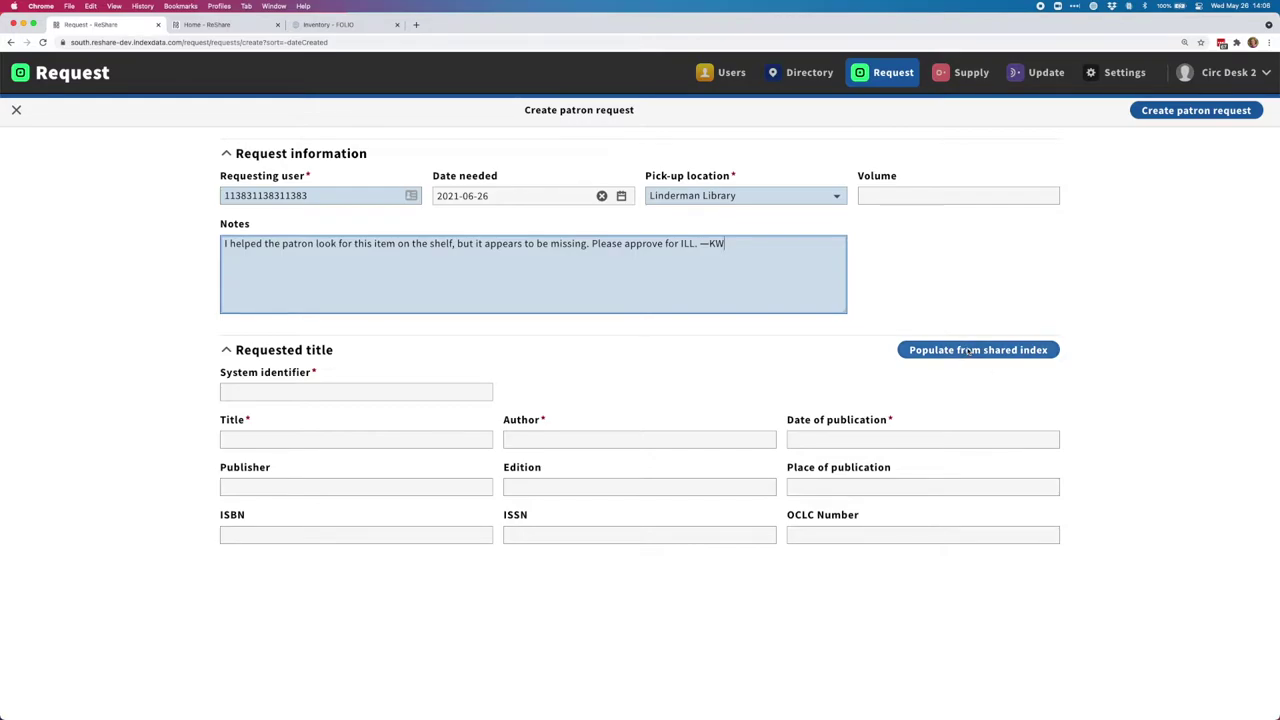
left_click(969, 351)
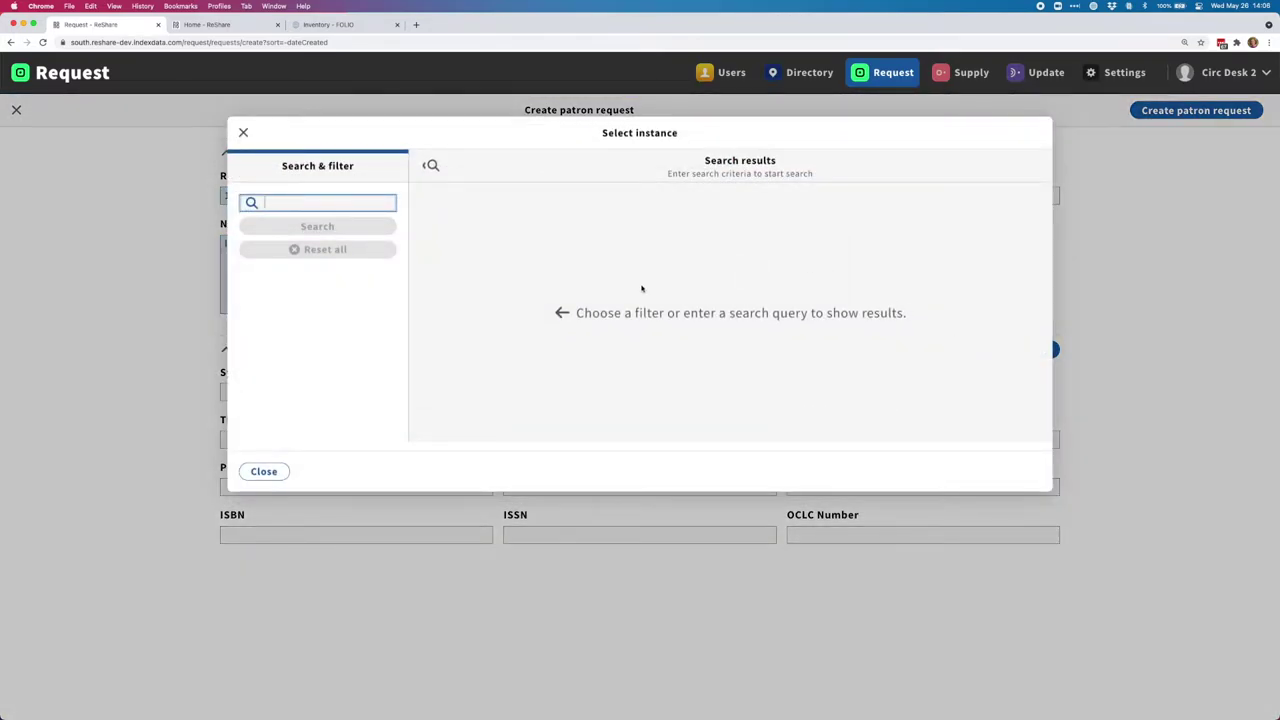
Search the shared index for 'arti' and pick 'Art on my mind : visual politics'.
type("arti")
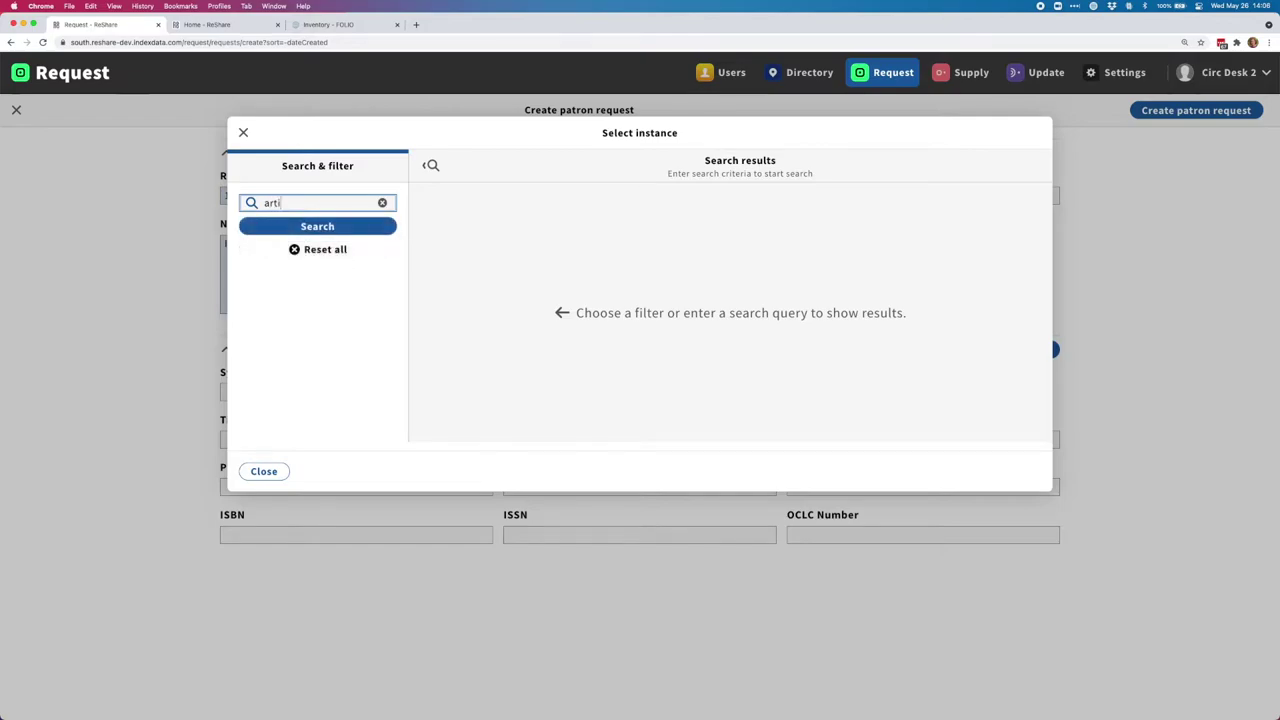
key("Return")
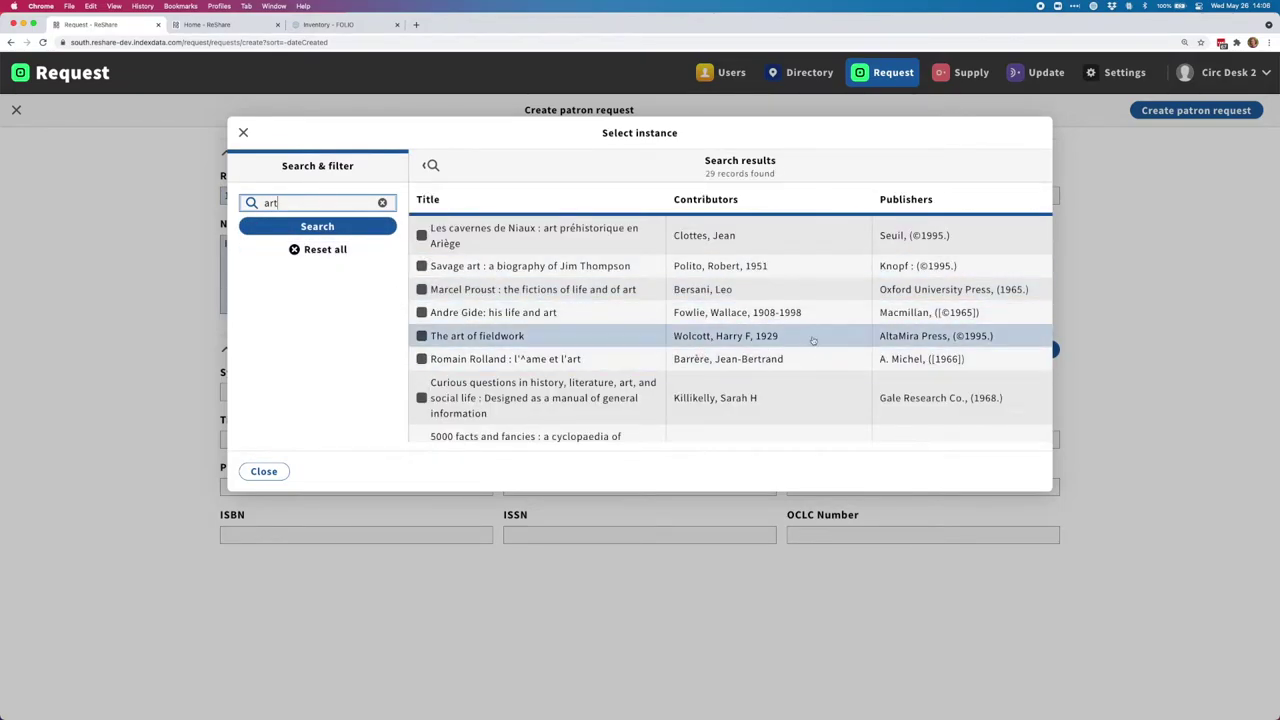
scroll(856, 348, "down", 5)
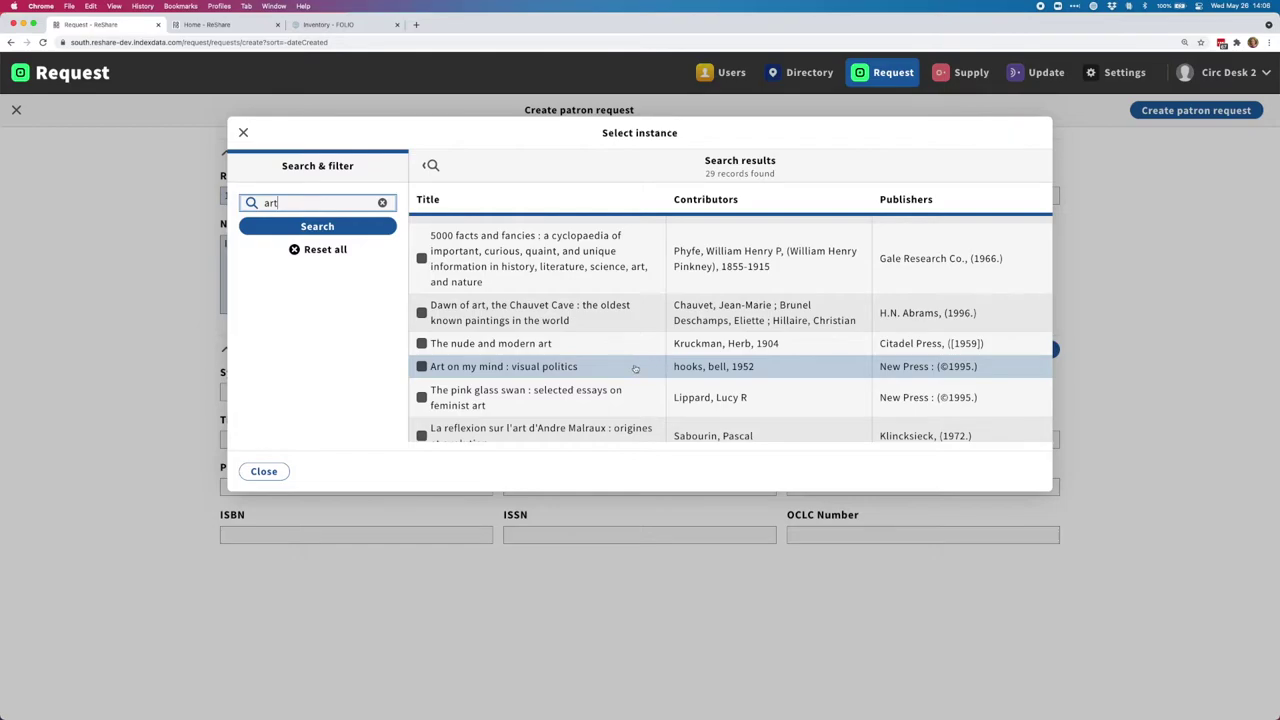
left_click(634, 368)
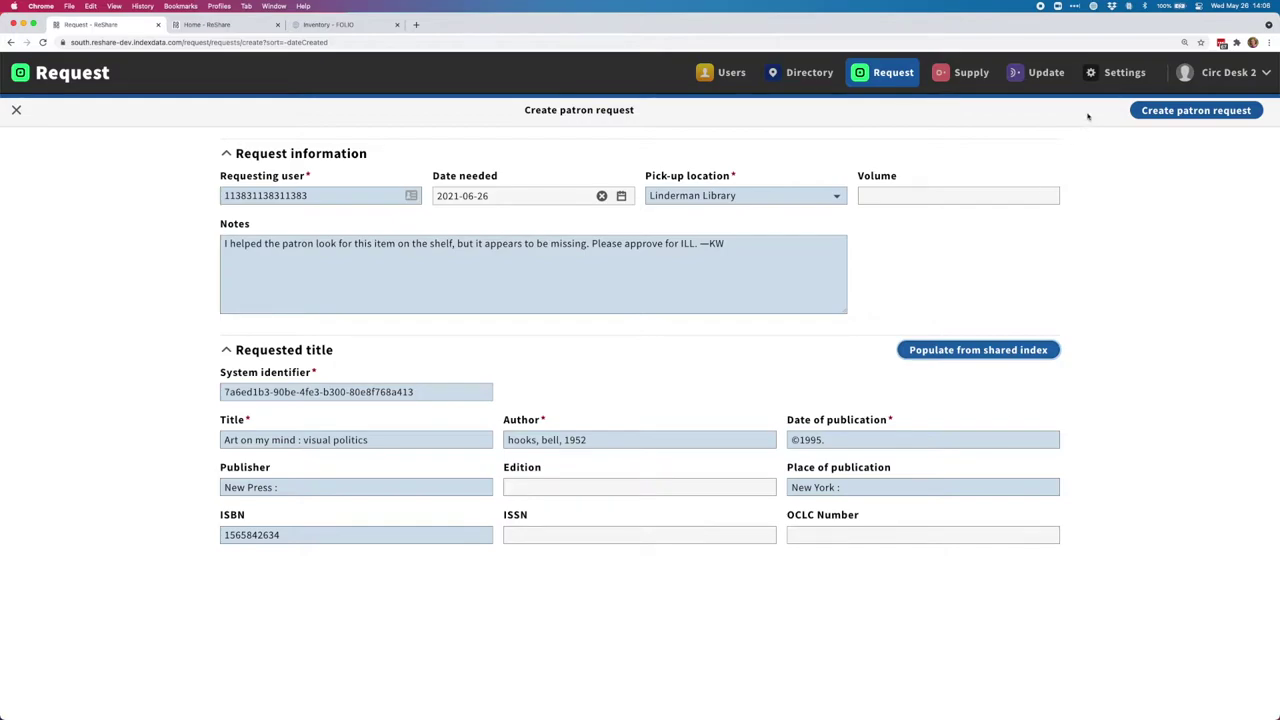
Submit the form, creating SOUTH-21 with status Requires review - locally available.
left_click(1181, 114)
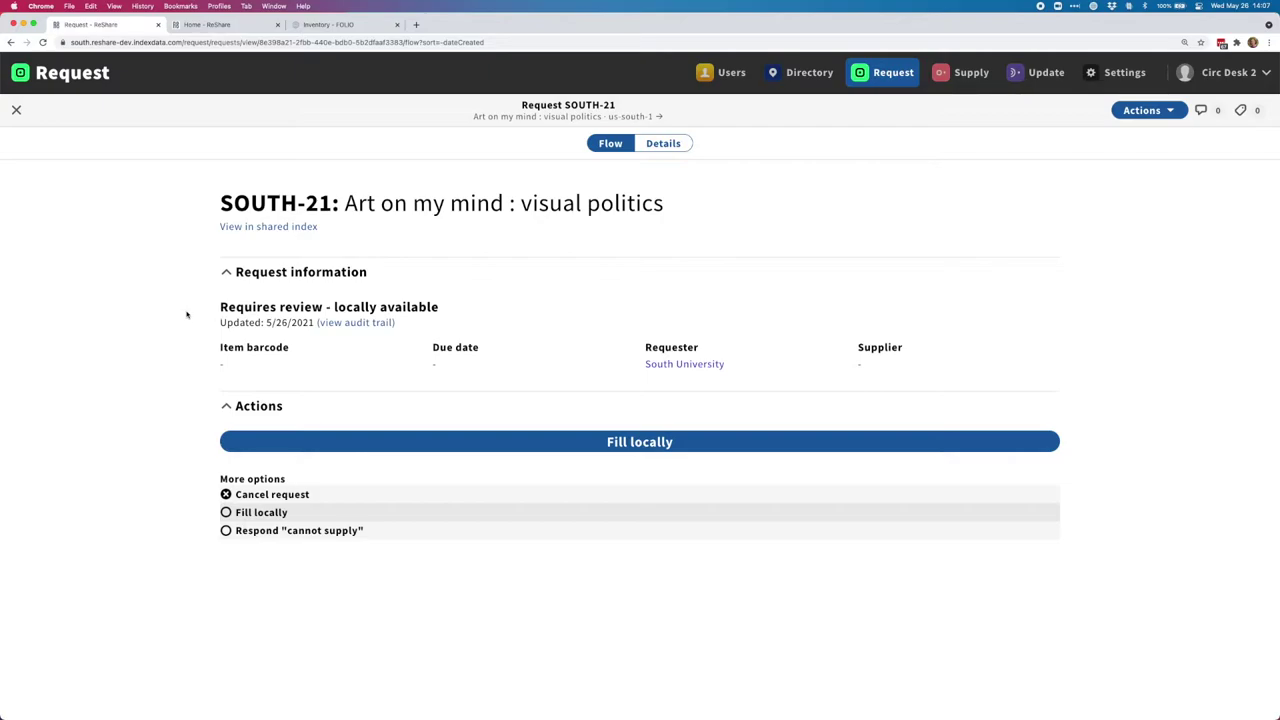
left_click_drag(226, 307, 476, 316)
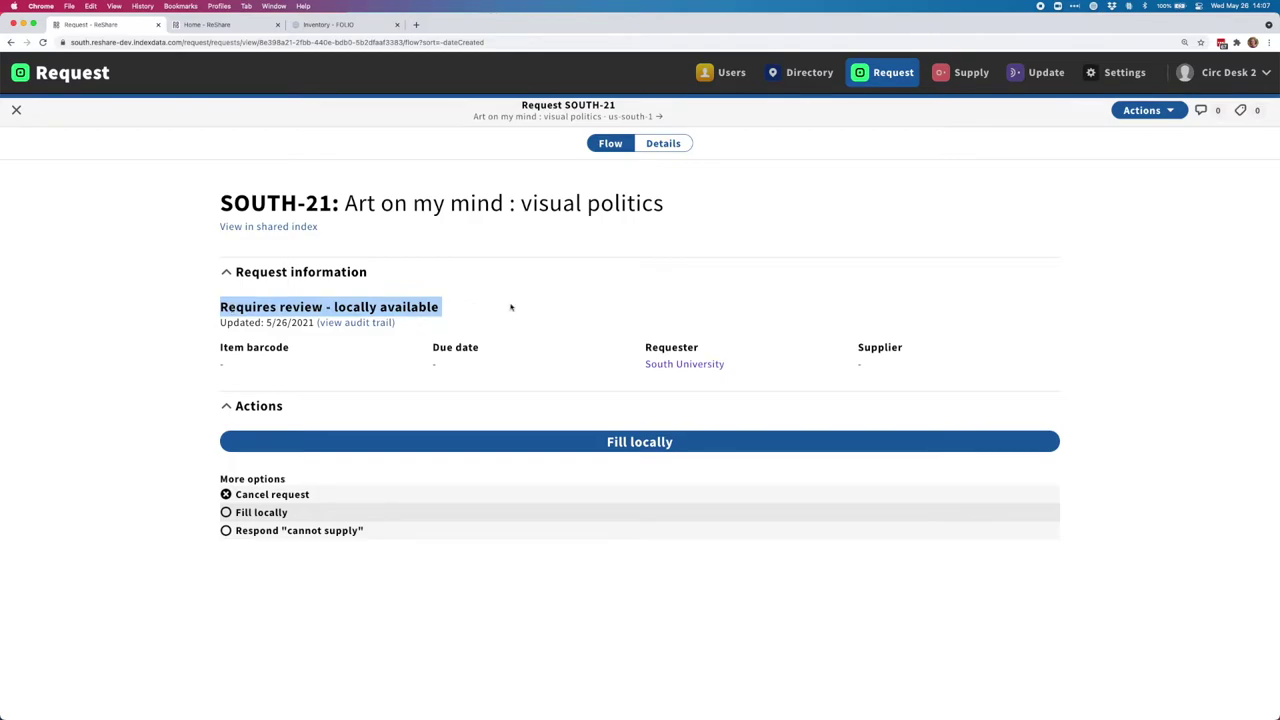
left_click(969, 285)
left_click(969, 287)
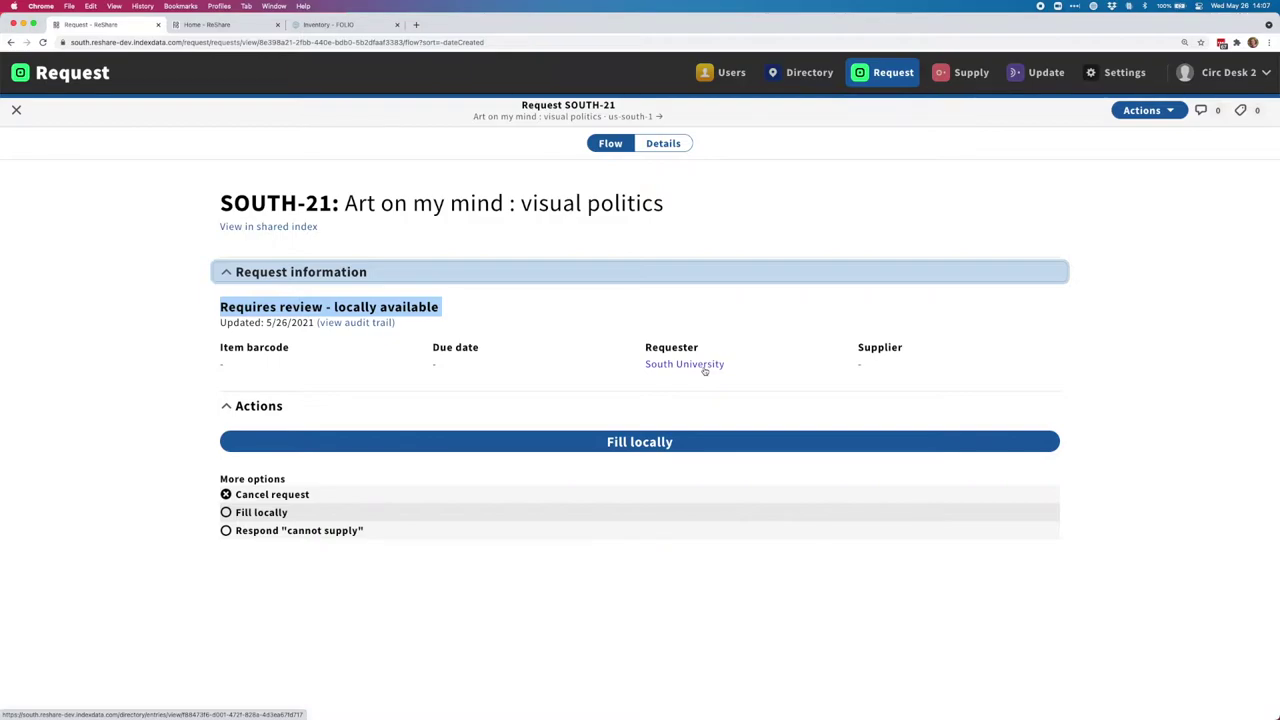
left_click(1173, 318)
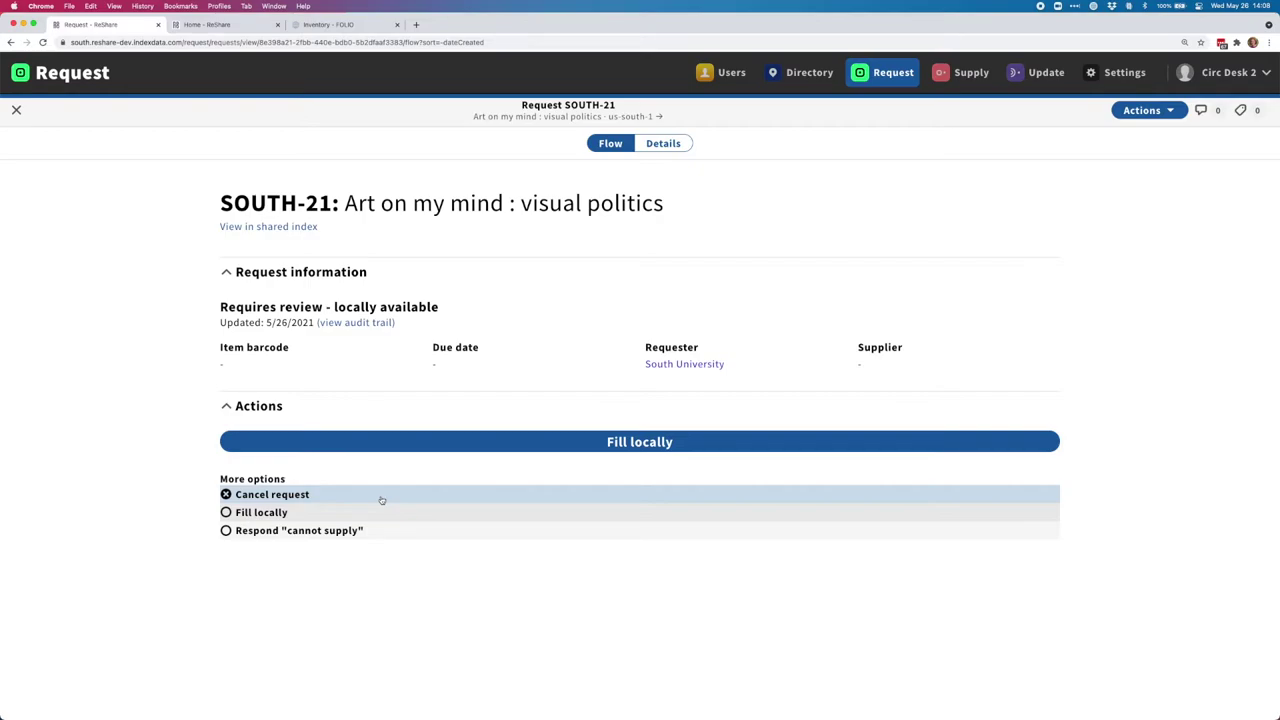
left_click(381, 496)
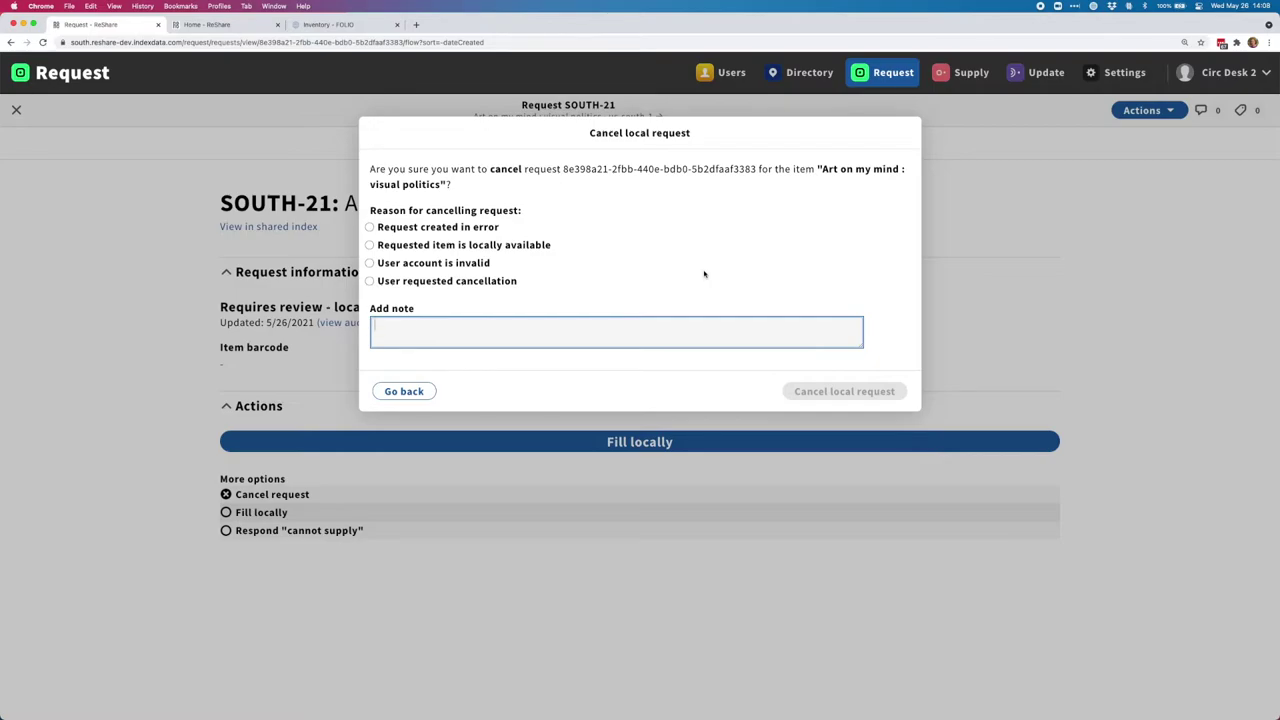
left_click(400, 392)
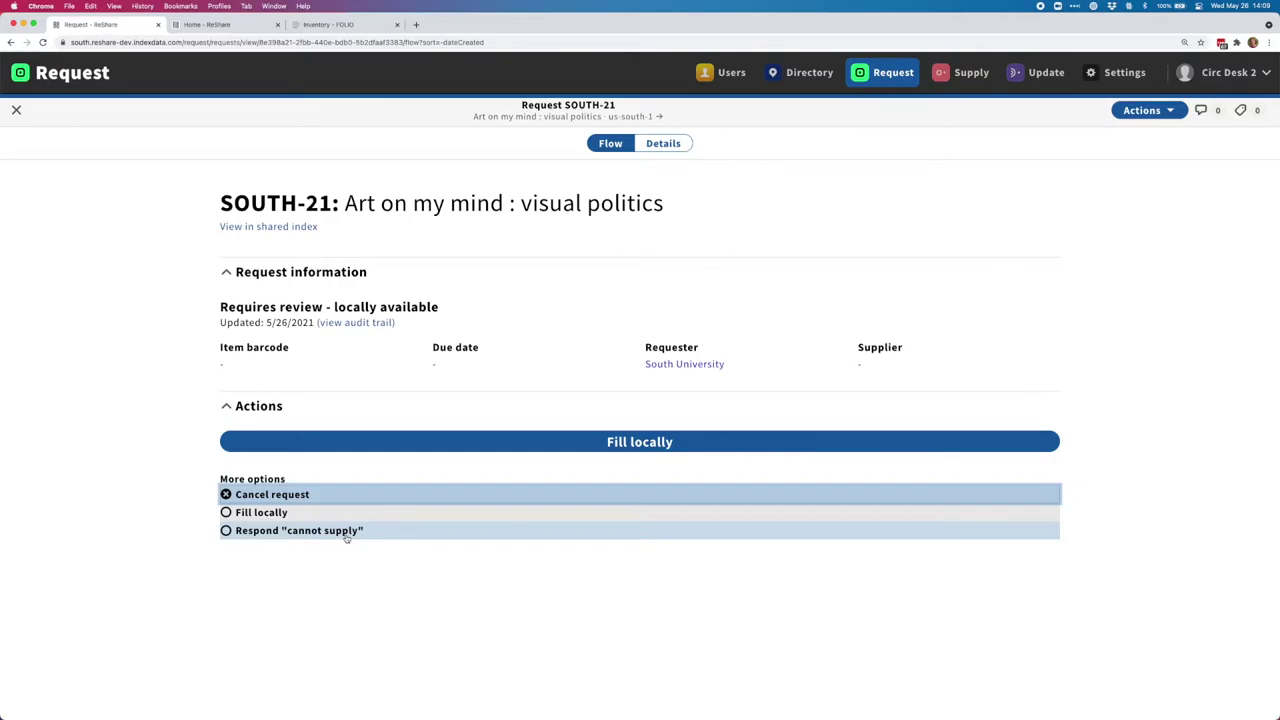
left_click(688, 151)
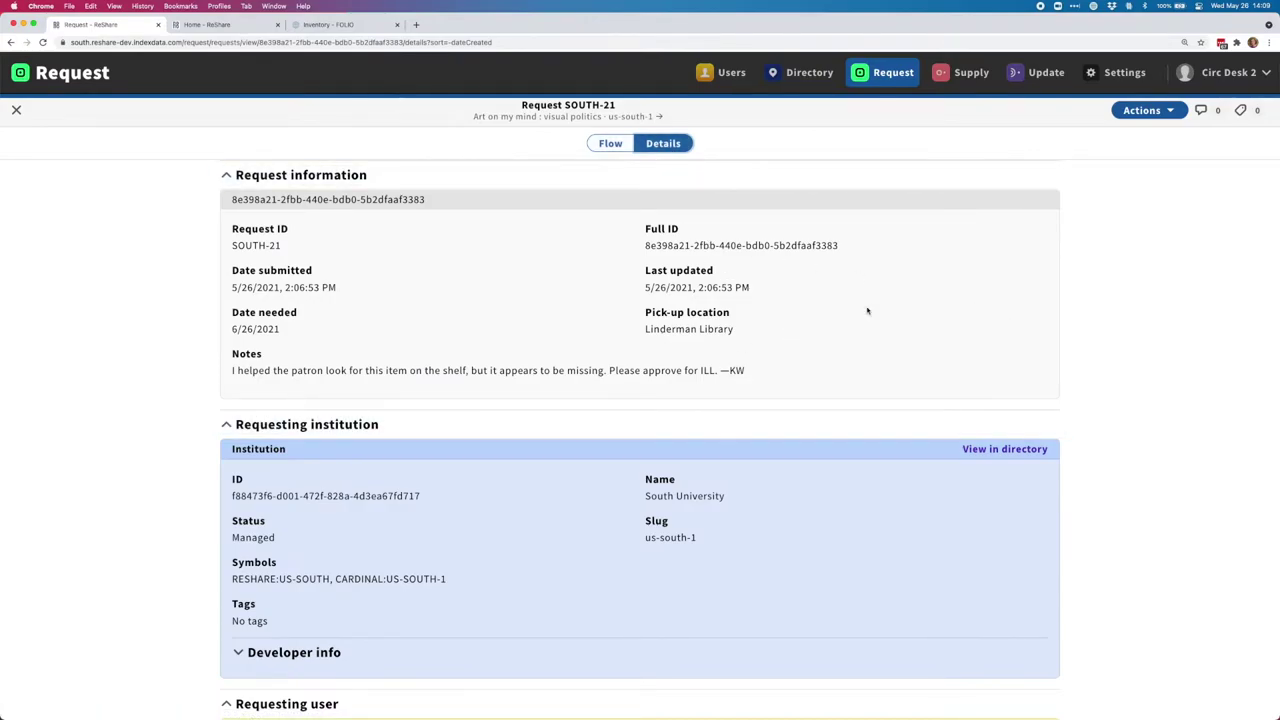
triple_click(455, 370)
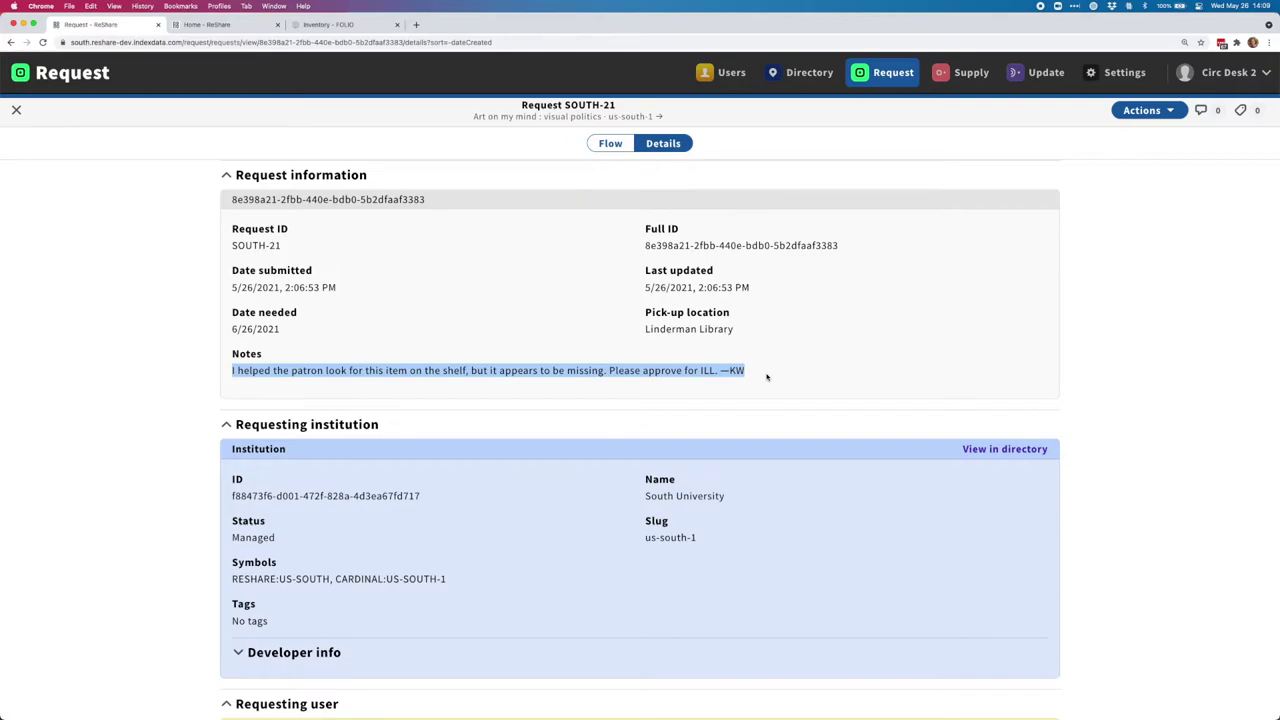
left_click(610, 144)
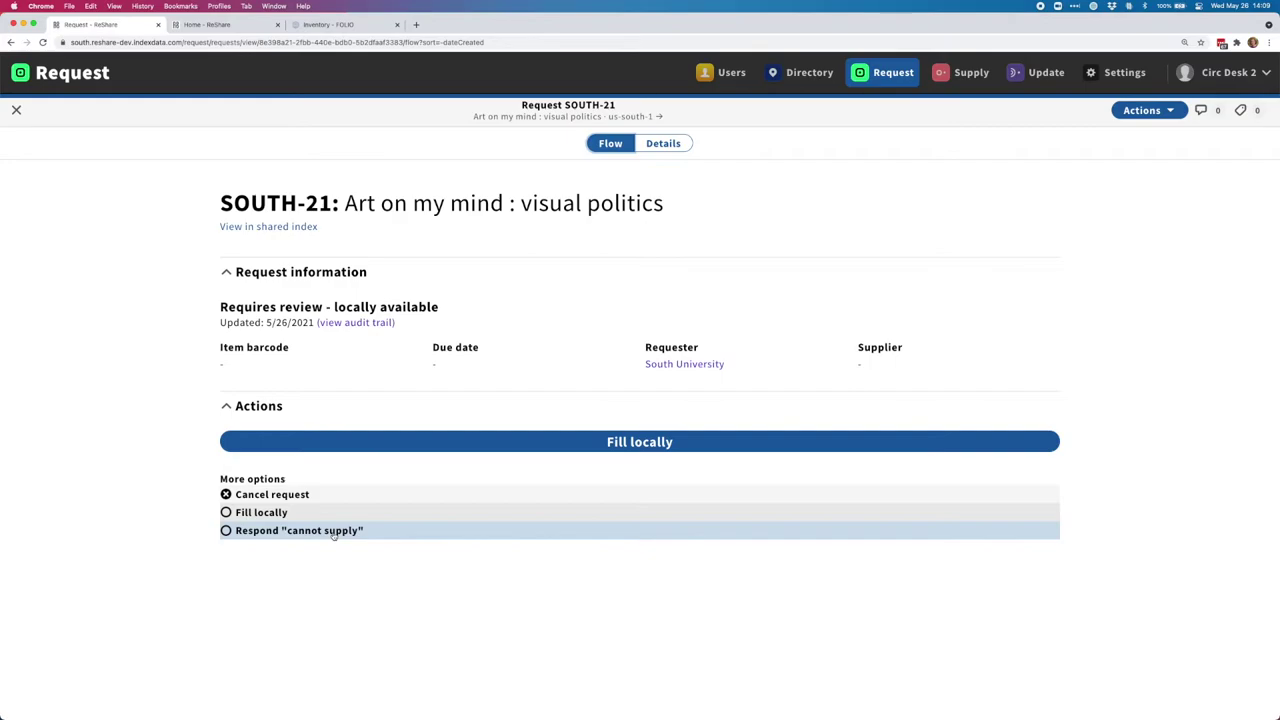
left_click(390, 533)
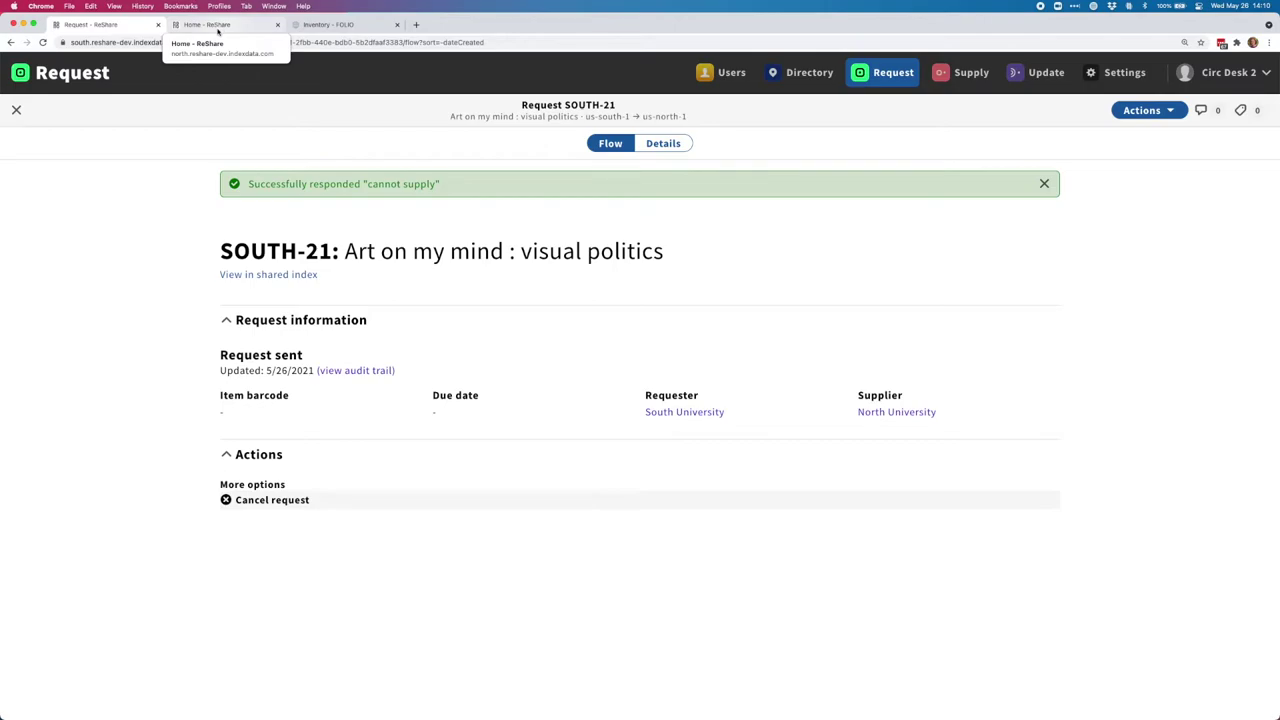
Switch to the North University ReShare home page tab.
left_click(218, 31)
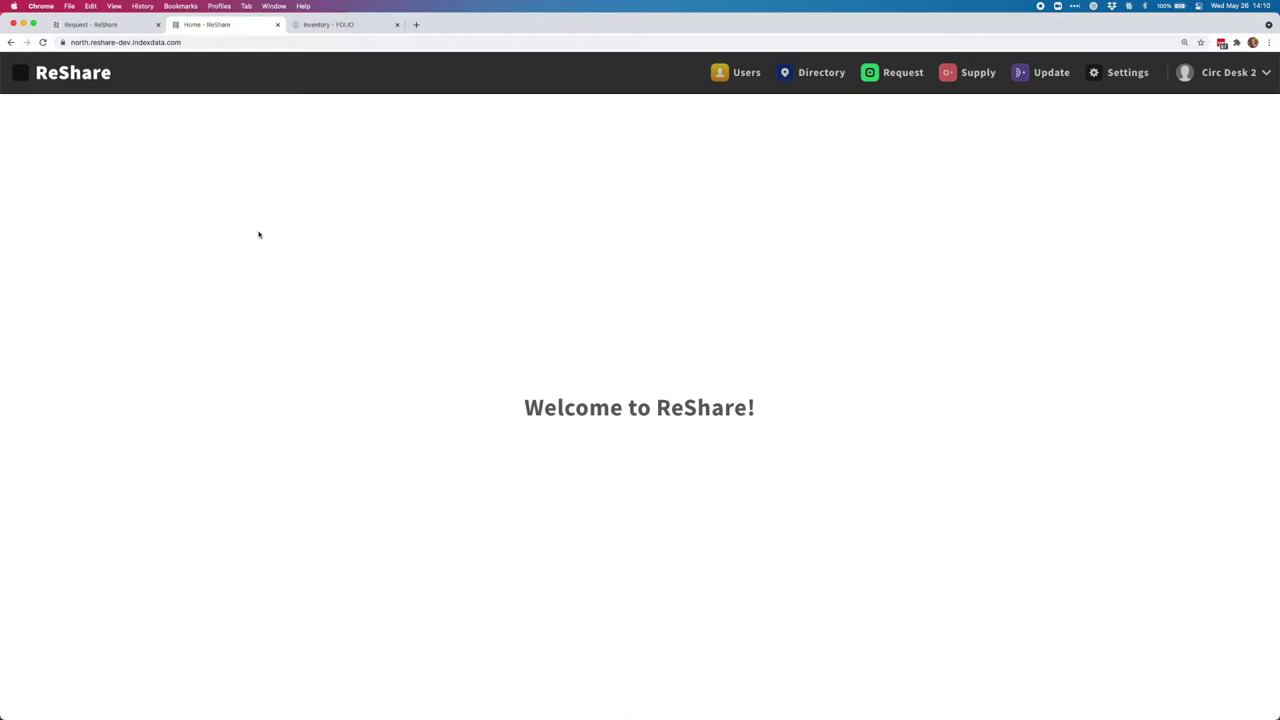
Open SOUTH-21 from the Supply list and highlight its Awaiting pull slip printing status.
left_click(965, 74)
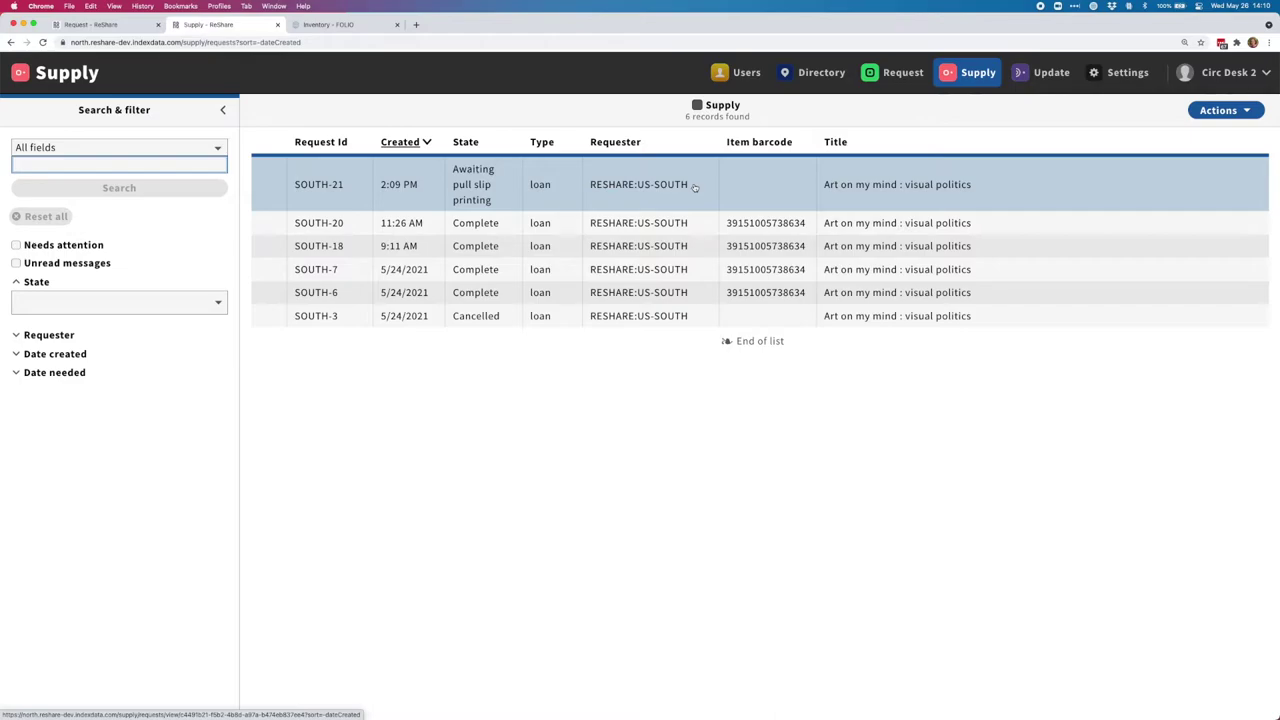
left_click(634, 188)
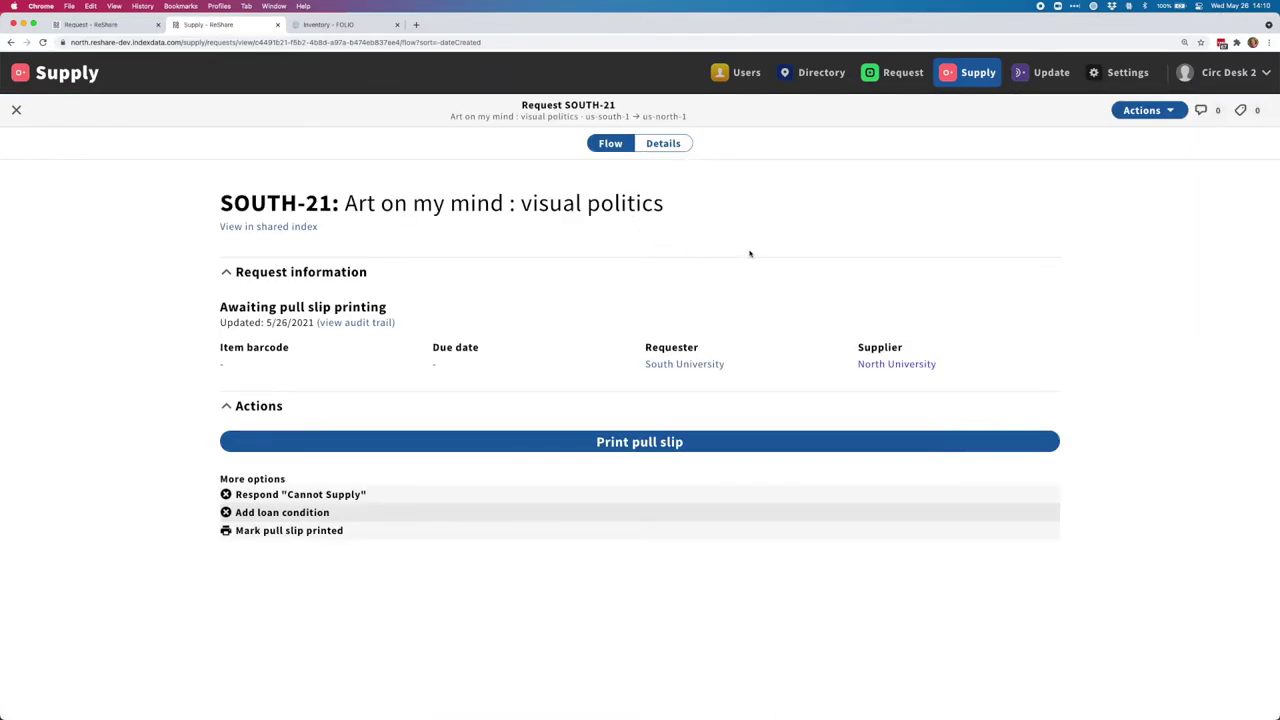
triple_click(385, 306)
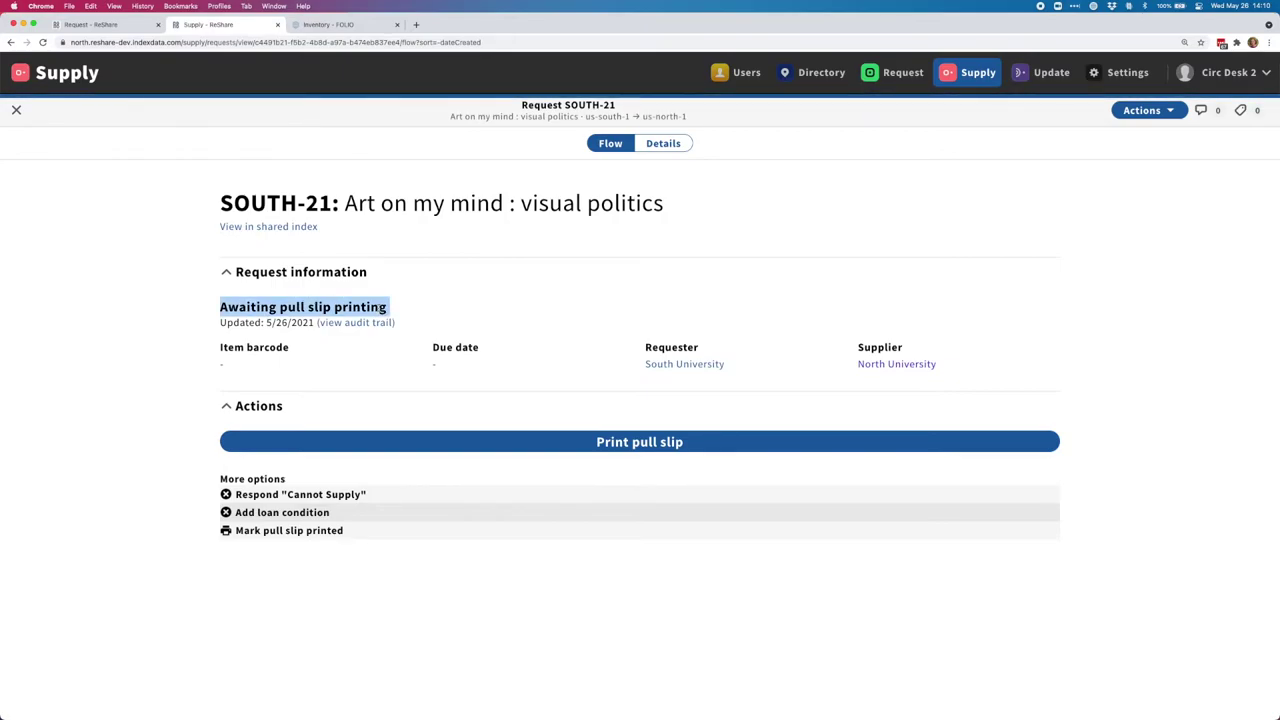
left_click(672, 143)
scroll(715, 405, "down", 3)
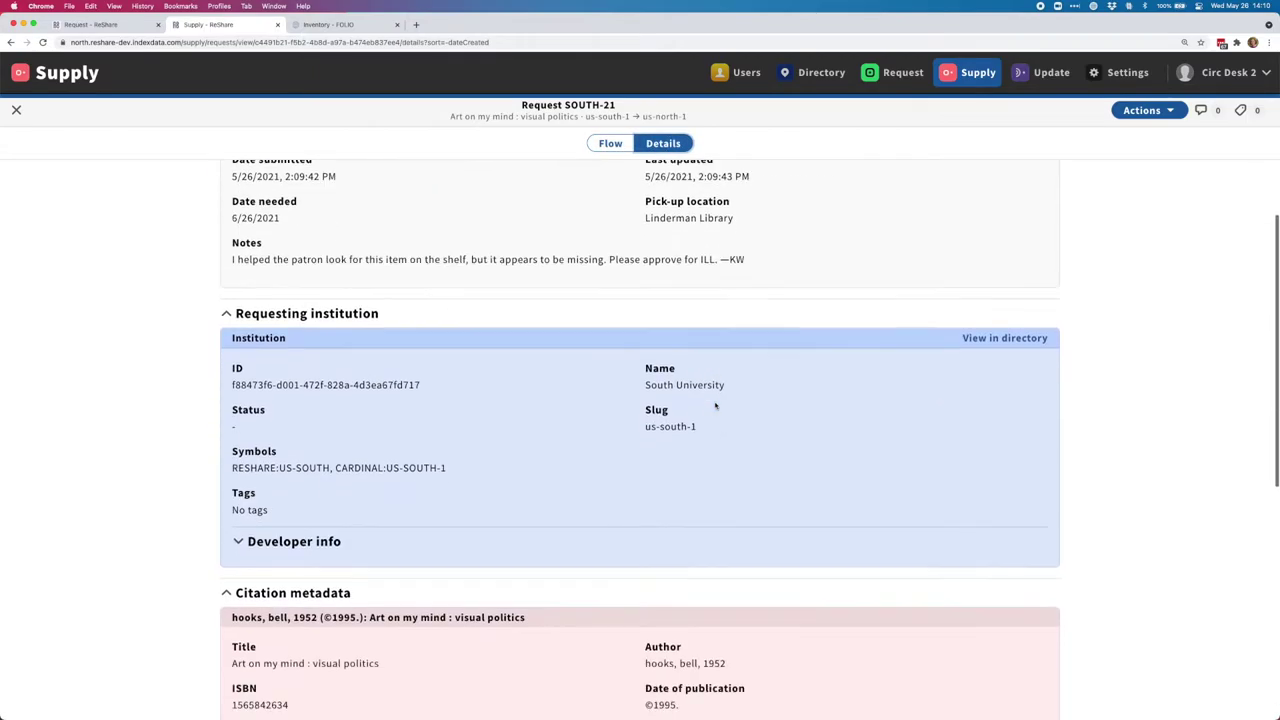
scroll(715, 405, "down", 5)
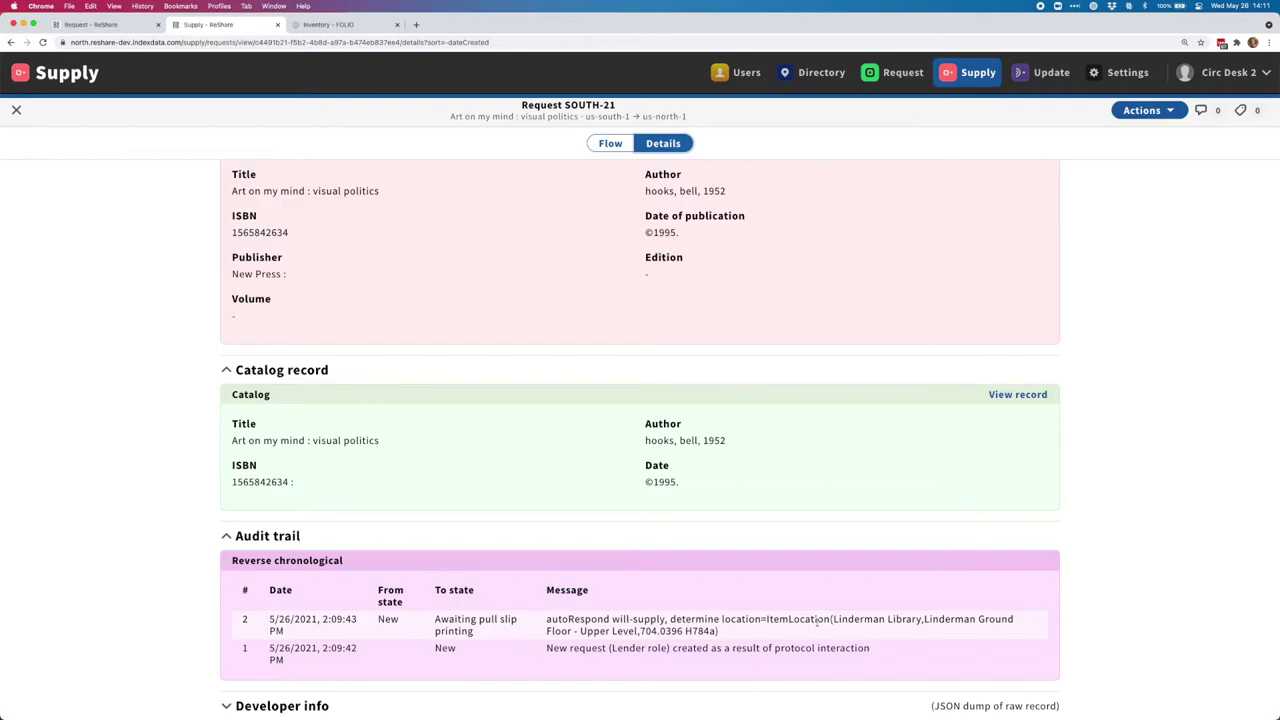
left_click(607, 145)
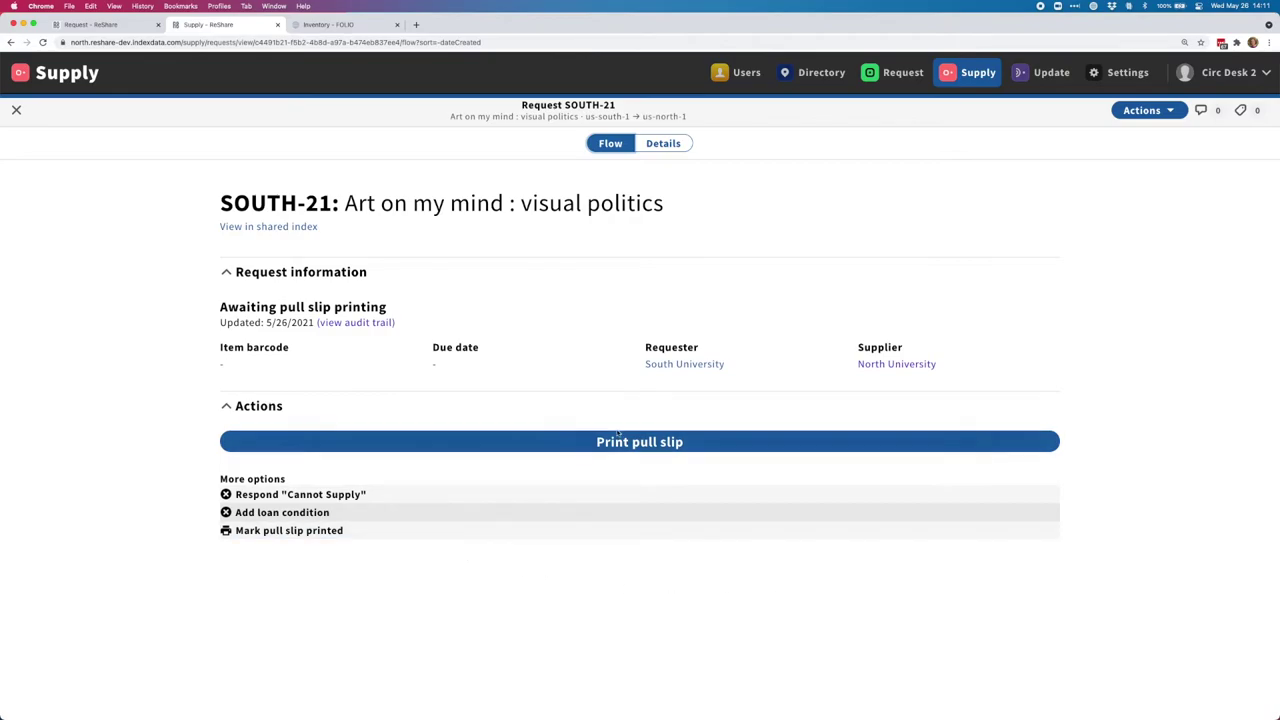
Print the SOUTH-21 pull slip, review the preview and close it.
left_click(713, 445)
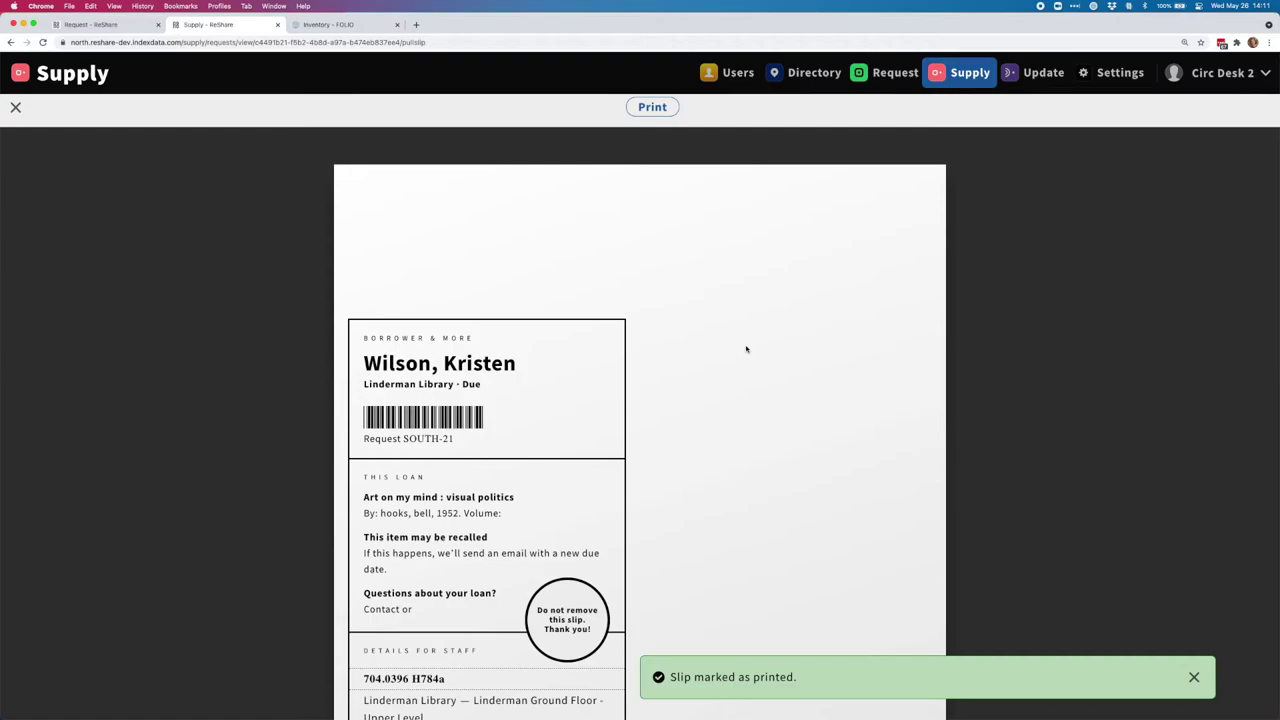
scroll(796, 300, "down", 5)
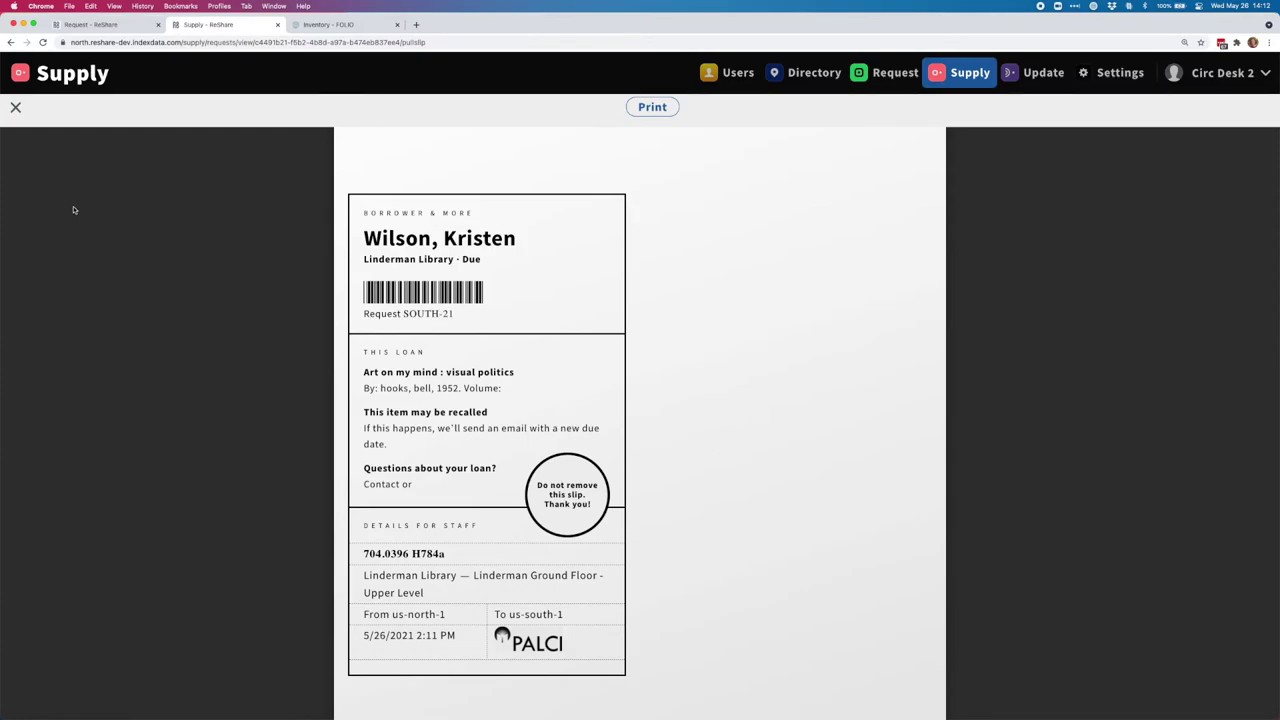
left_click(20, 112)
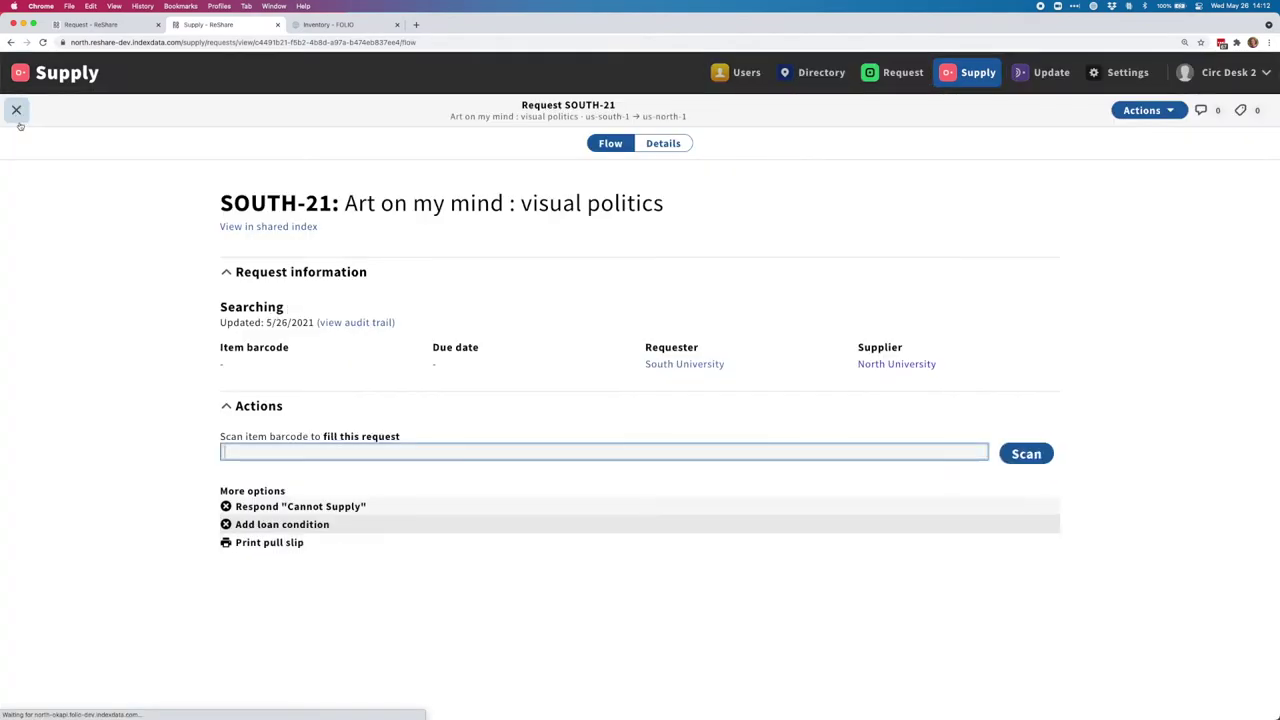
left_click(348, 27)
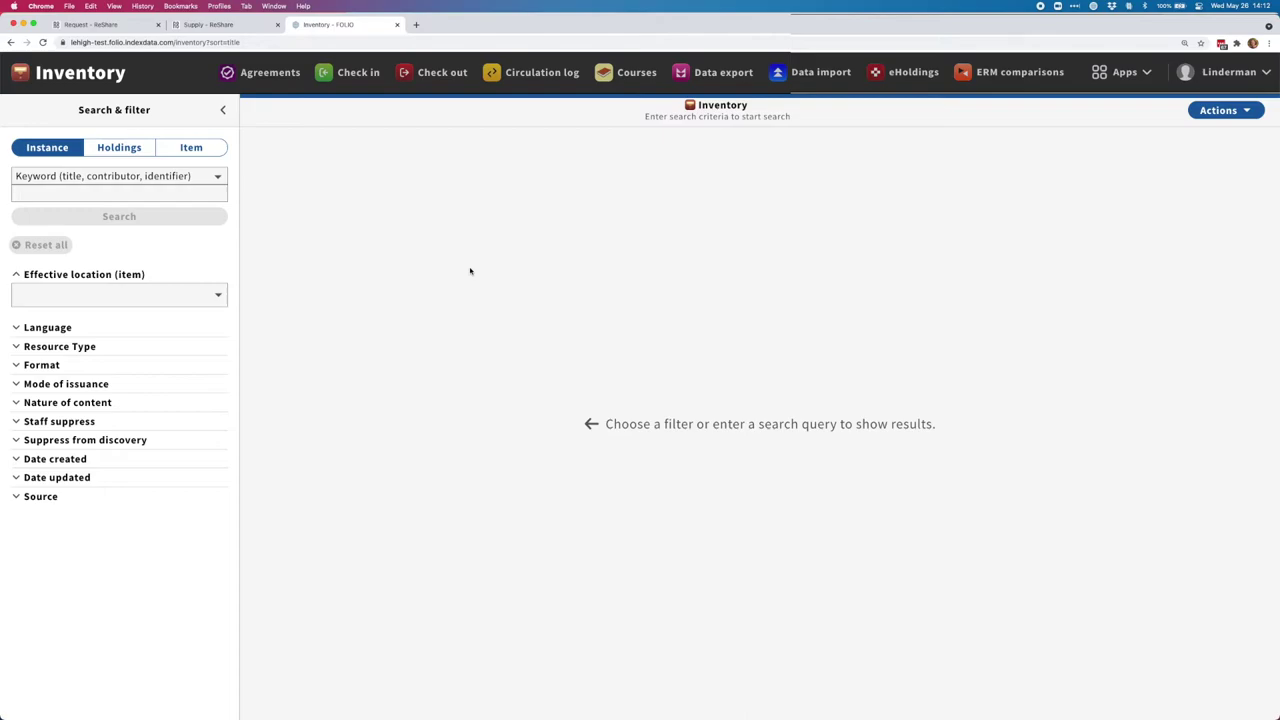
left_click(180, 195)
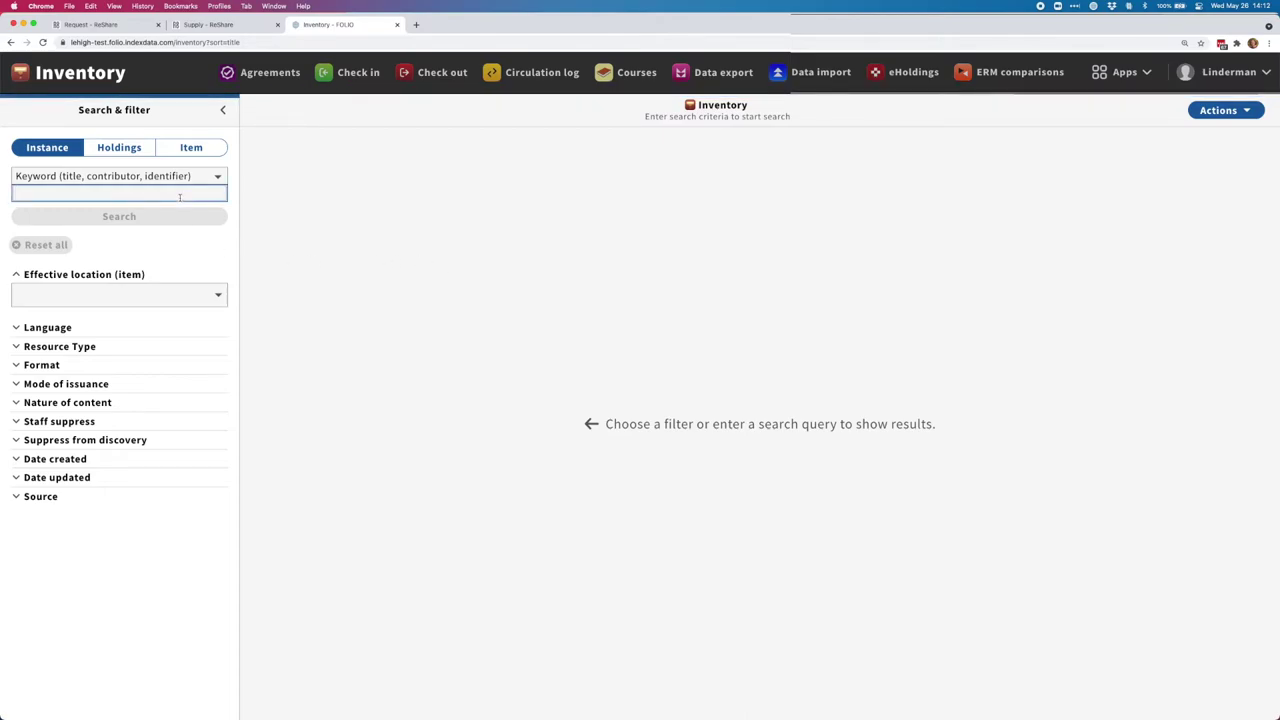
type("art for")
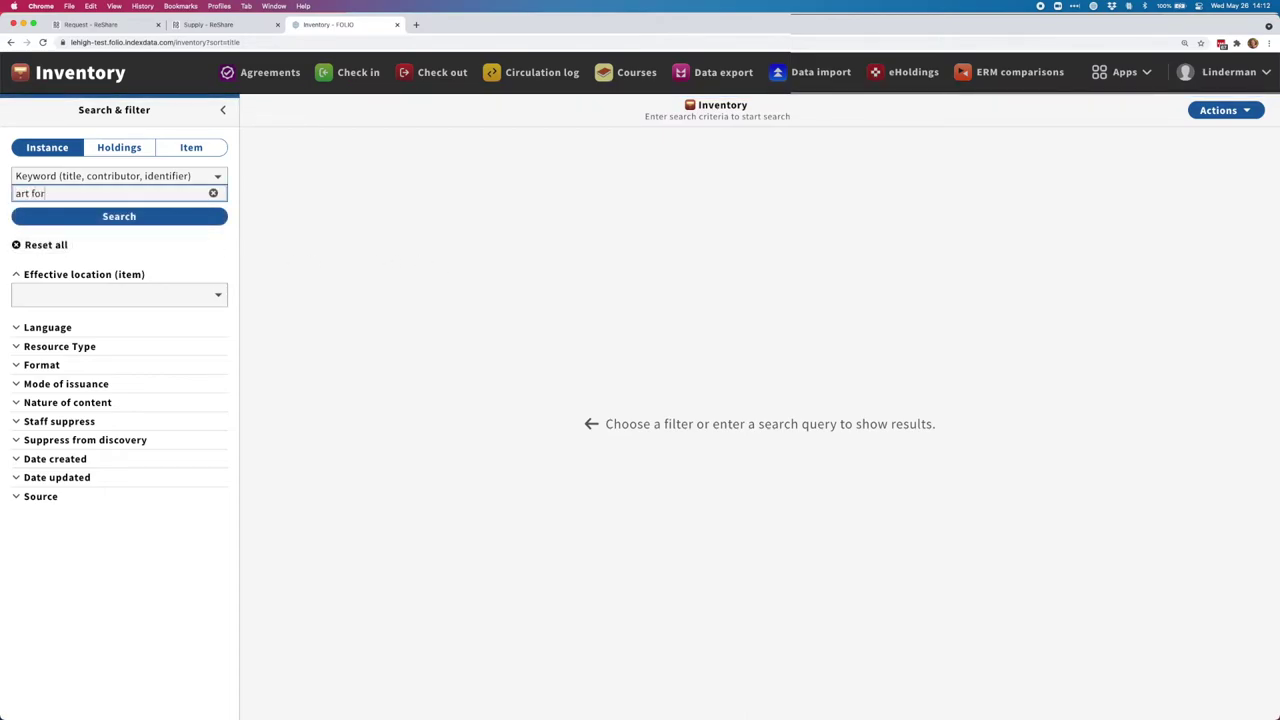
key("BackSpace")
key("BackSpace")
key("BackSpace")
type("on my mind")
key("Return")
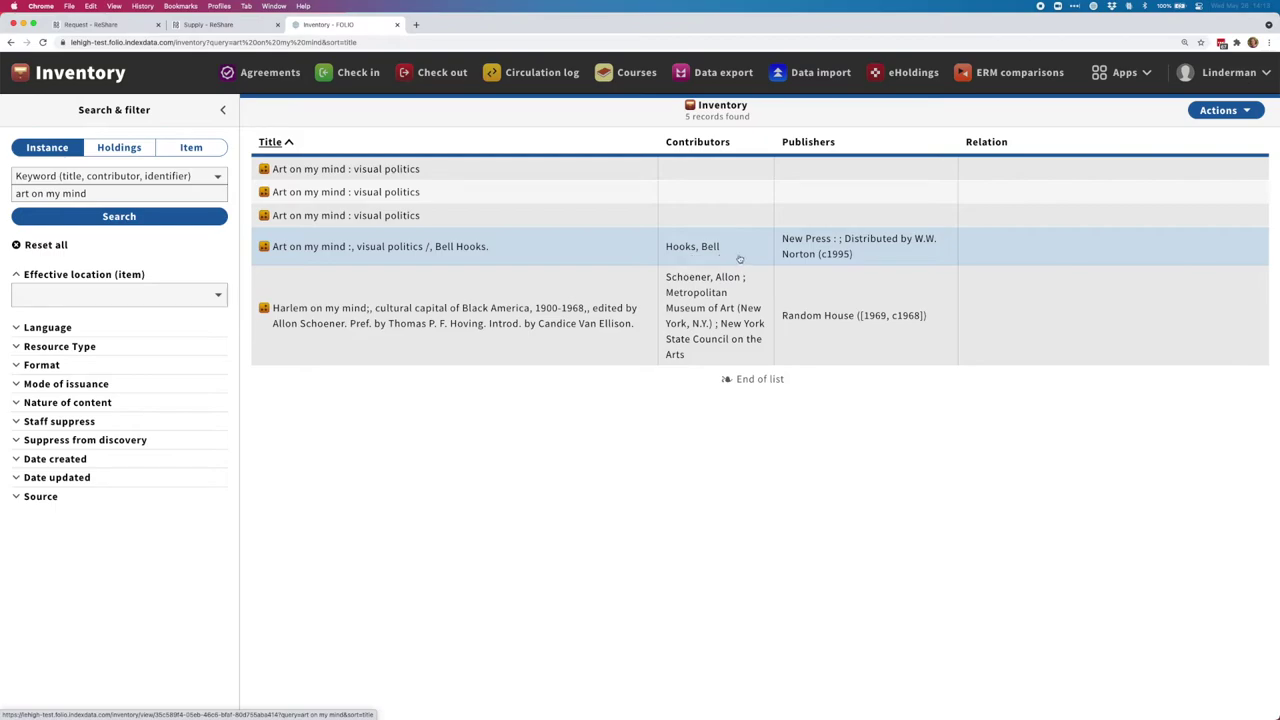
left_click(634, 254)
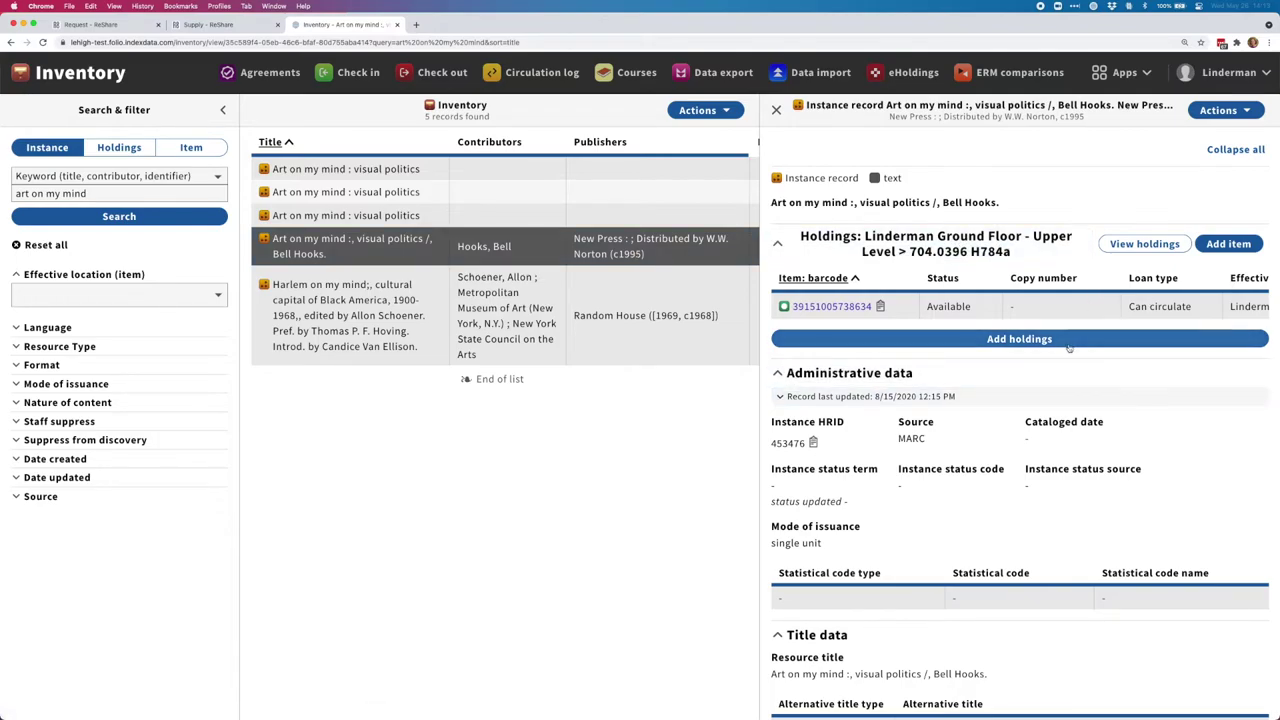
left_click(880, 307)
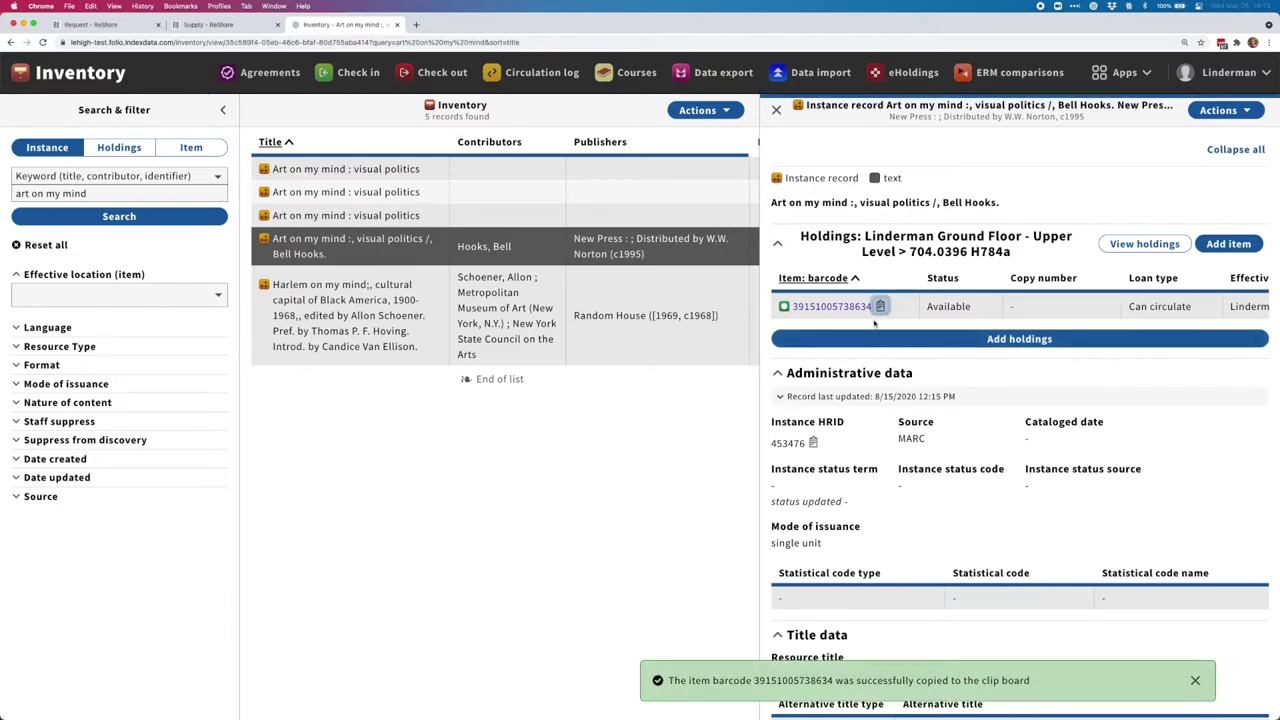
left_click(207, 25)
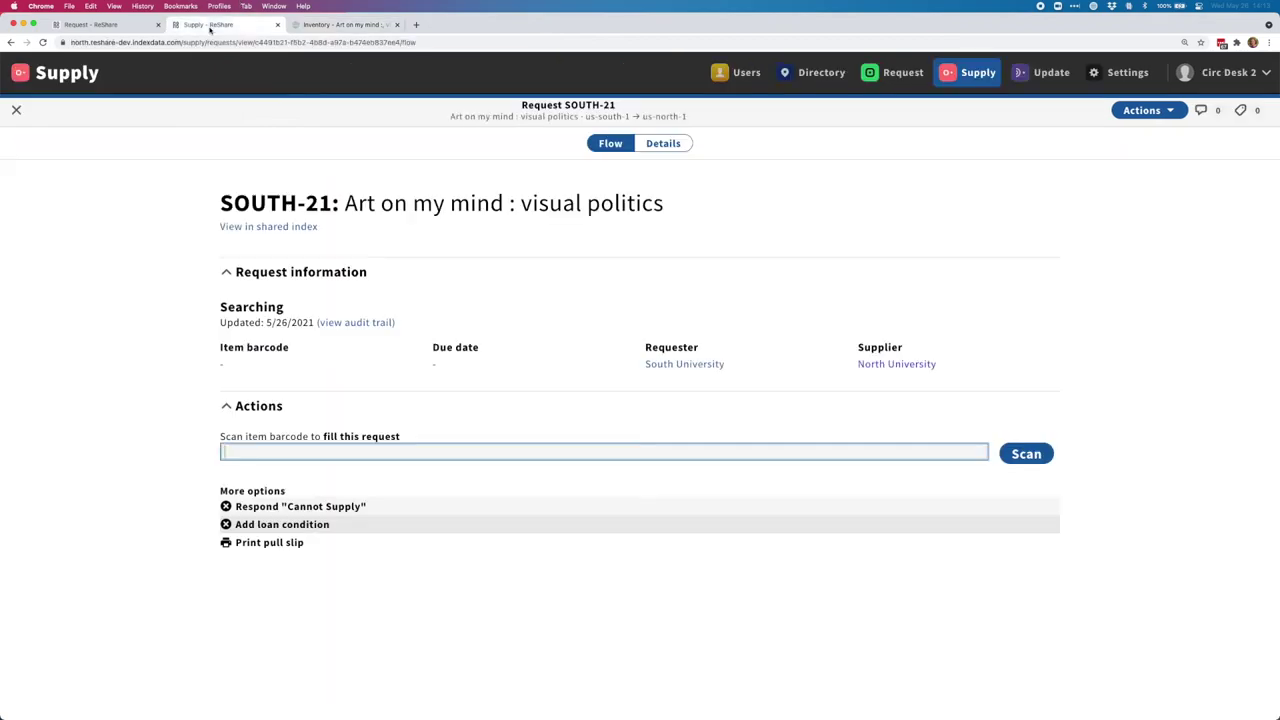
key("super+v")
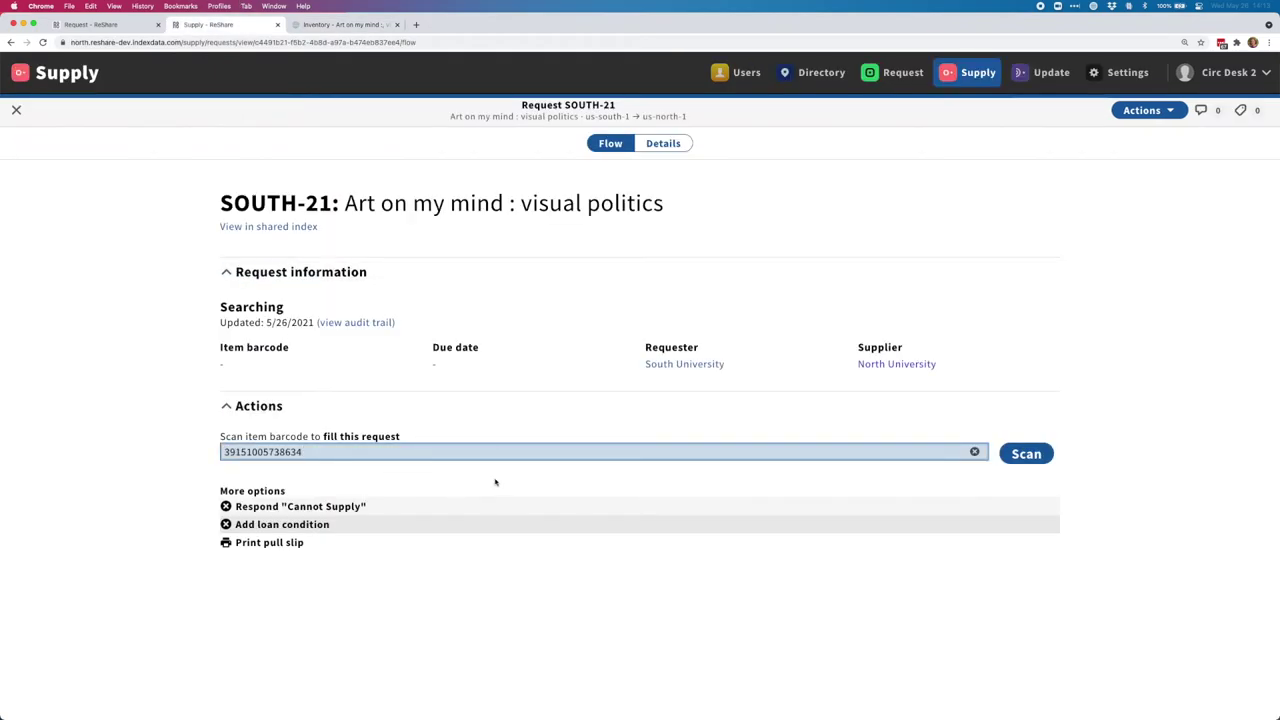
left_click(1026, 454)
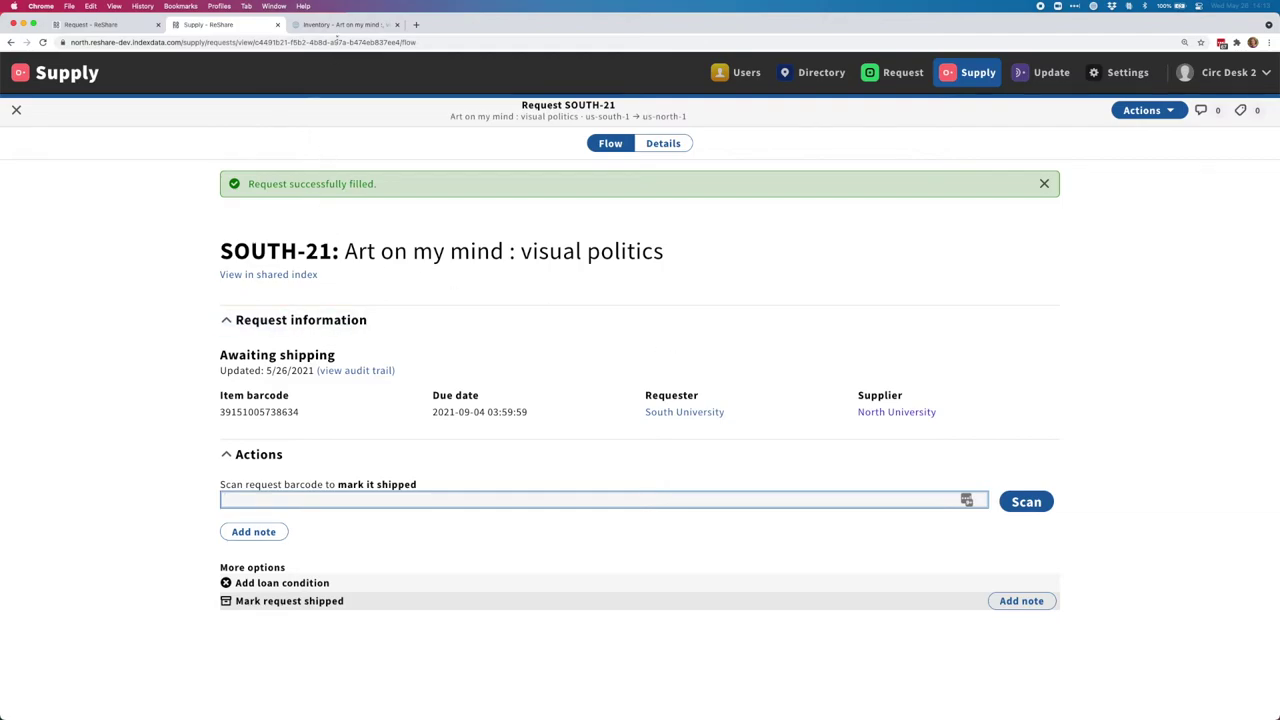
left_click(358, 25)
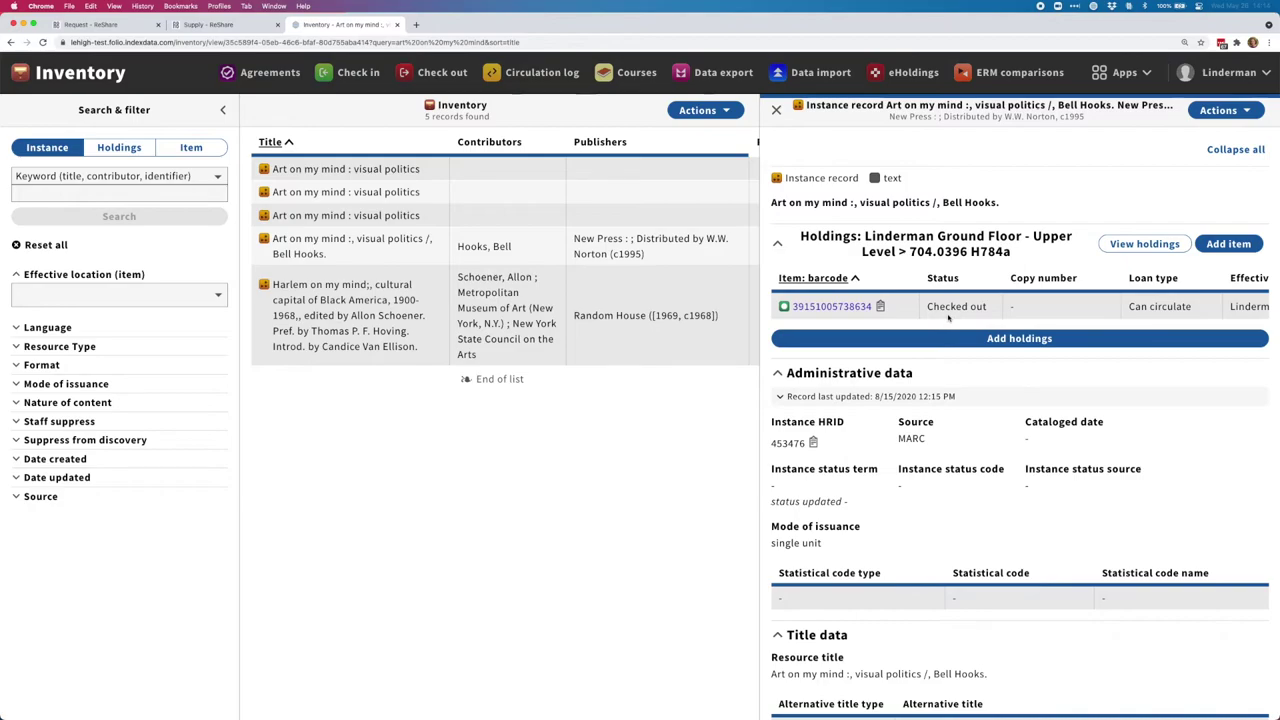
left_click(832, 306)
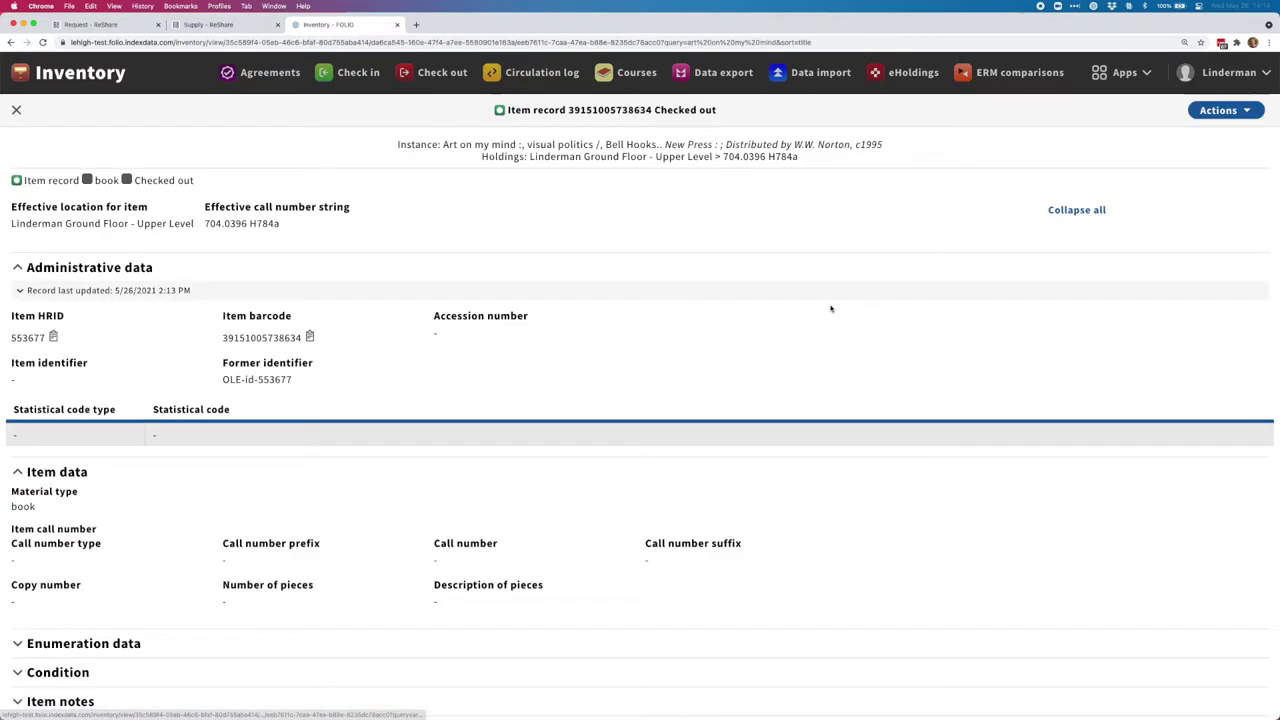
scroll(631, 334, "down", 8)
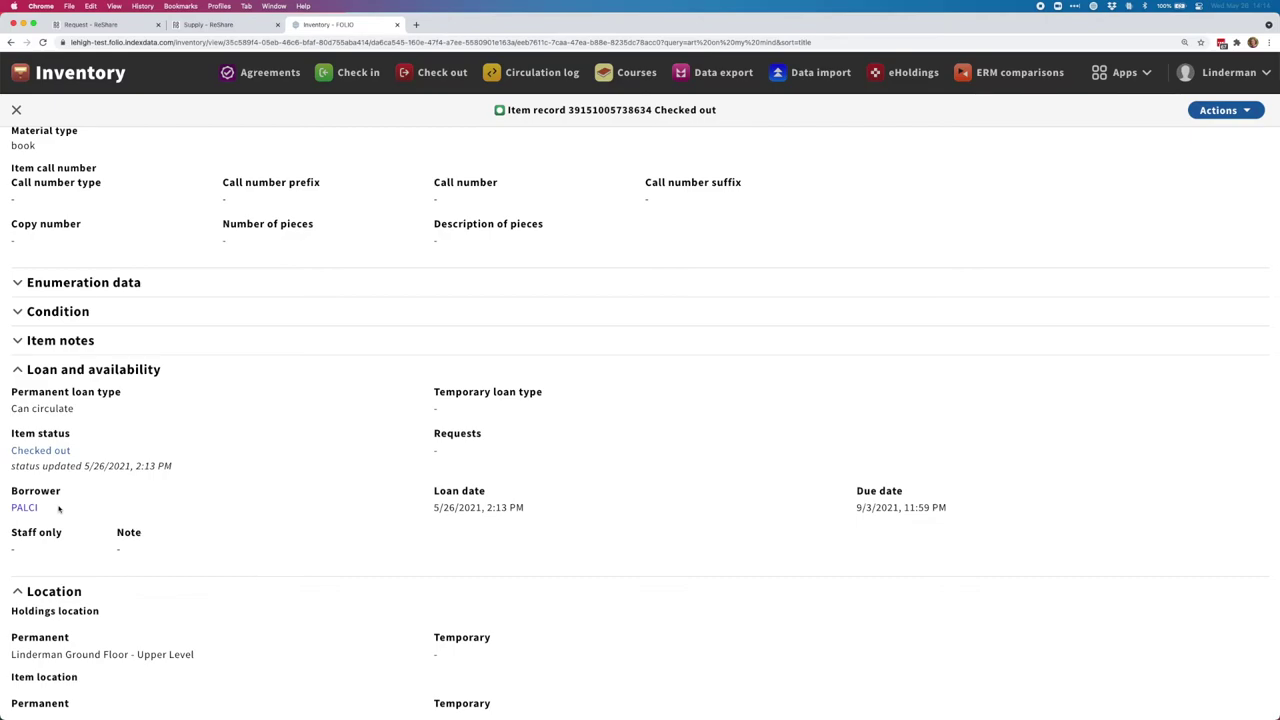
triple_click(977, 523)
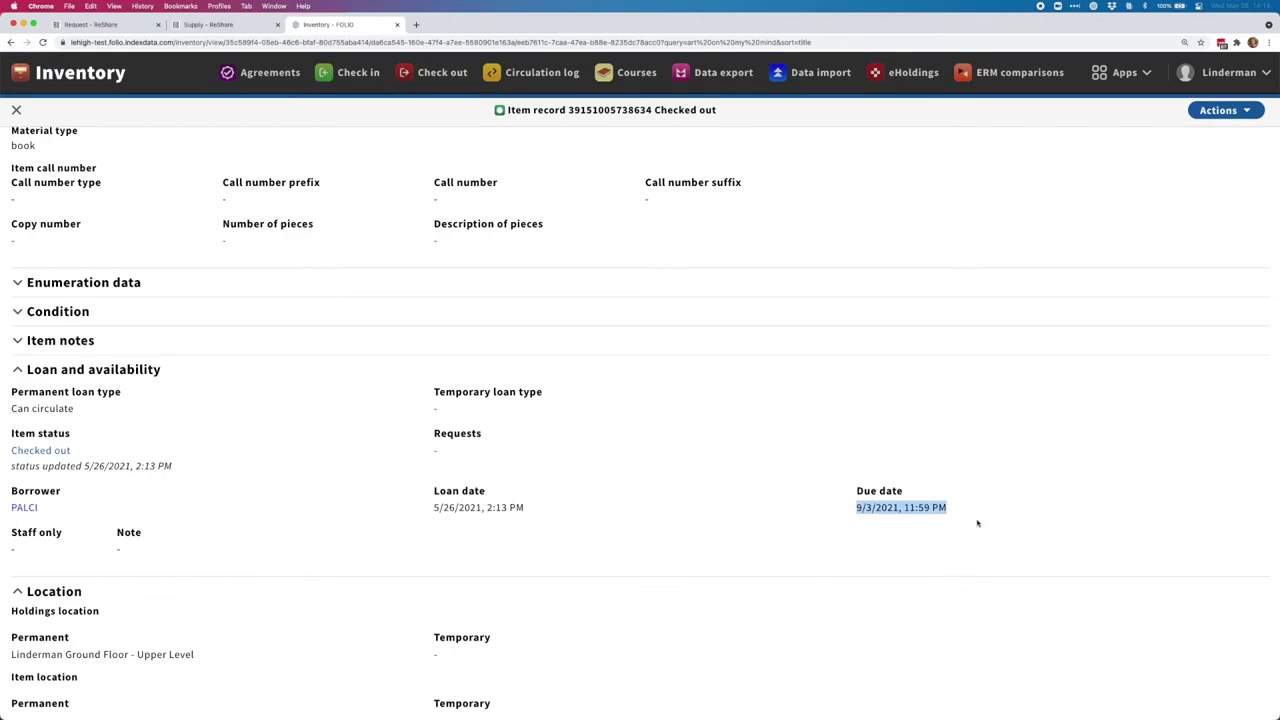
left_click(785, 527)
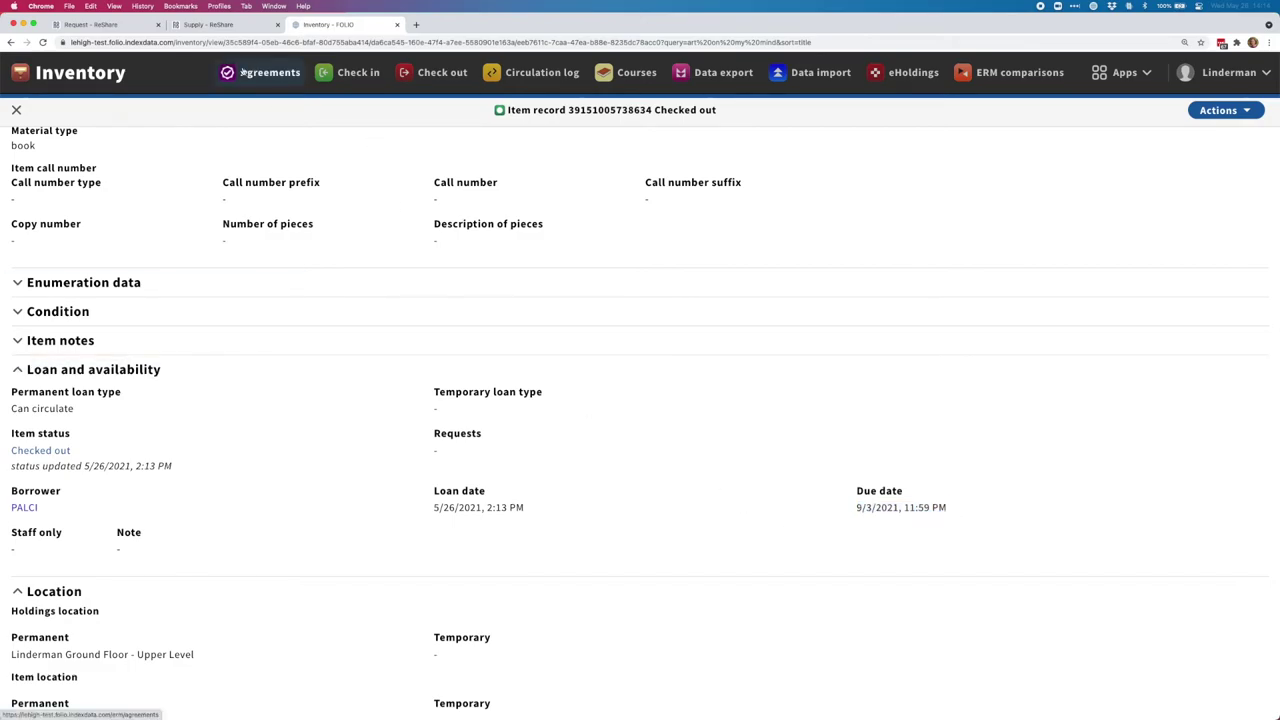
left_click(220, 26)
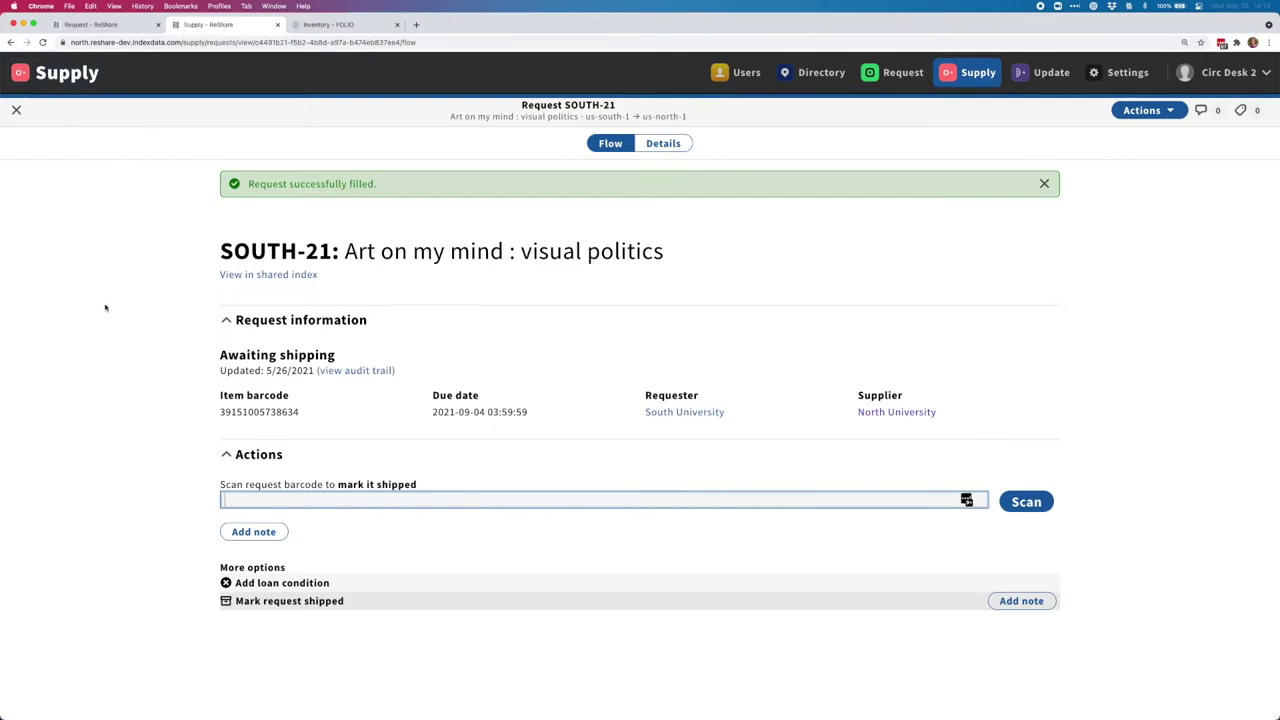
Mark supply request SOUTH-21 shipped, then refresh the borrower's SOUTH-21 request to show Shipped.
left_click(303, 606)
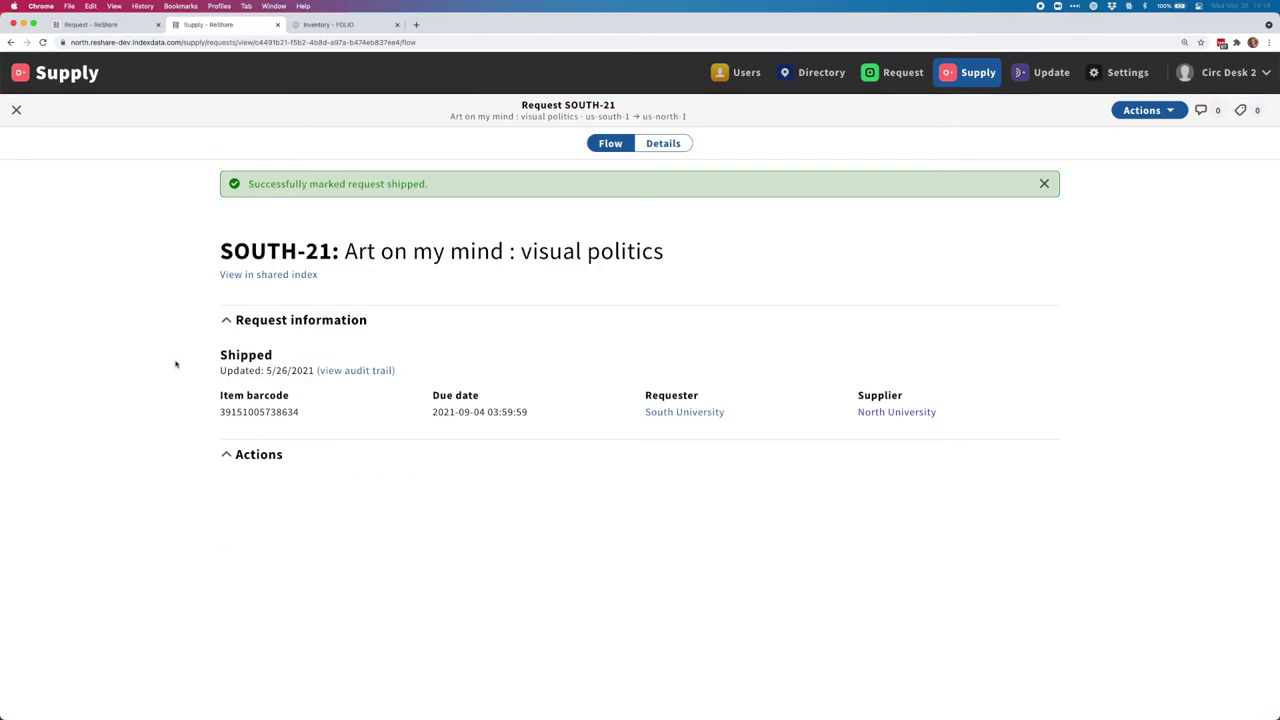
left_click(102, 27)
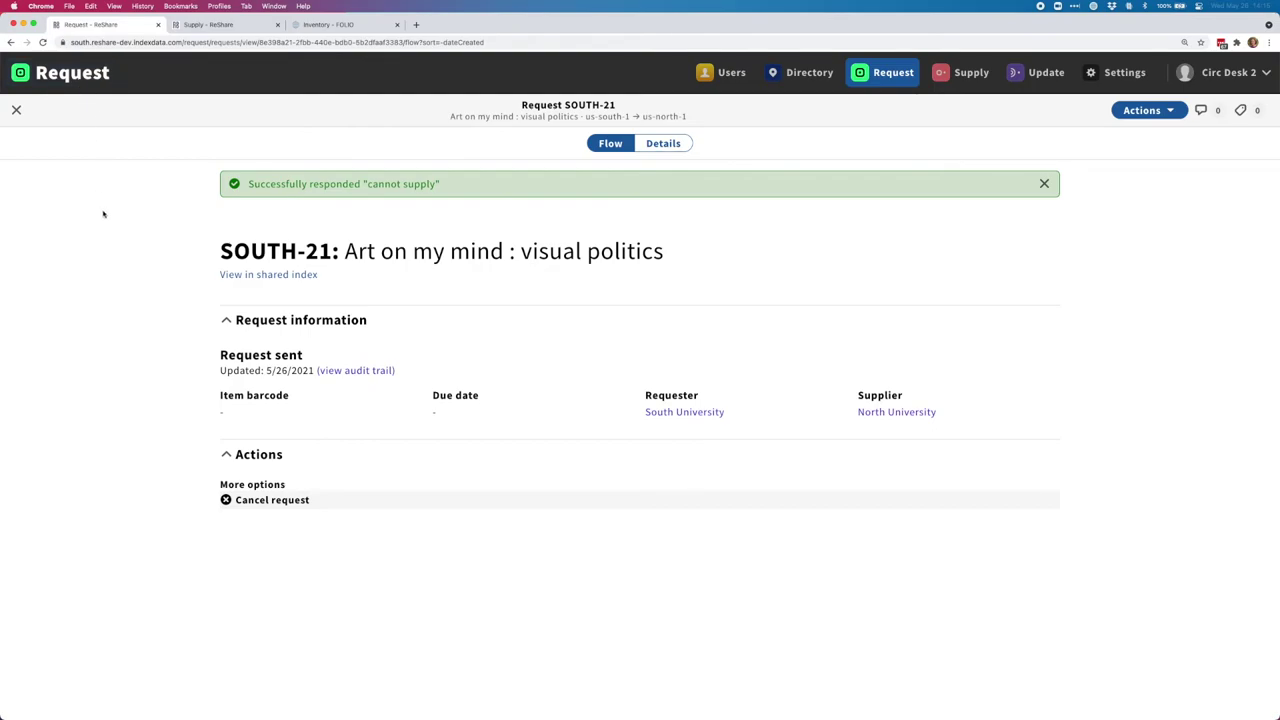
left_click(43, 42)
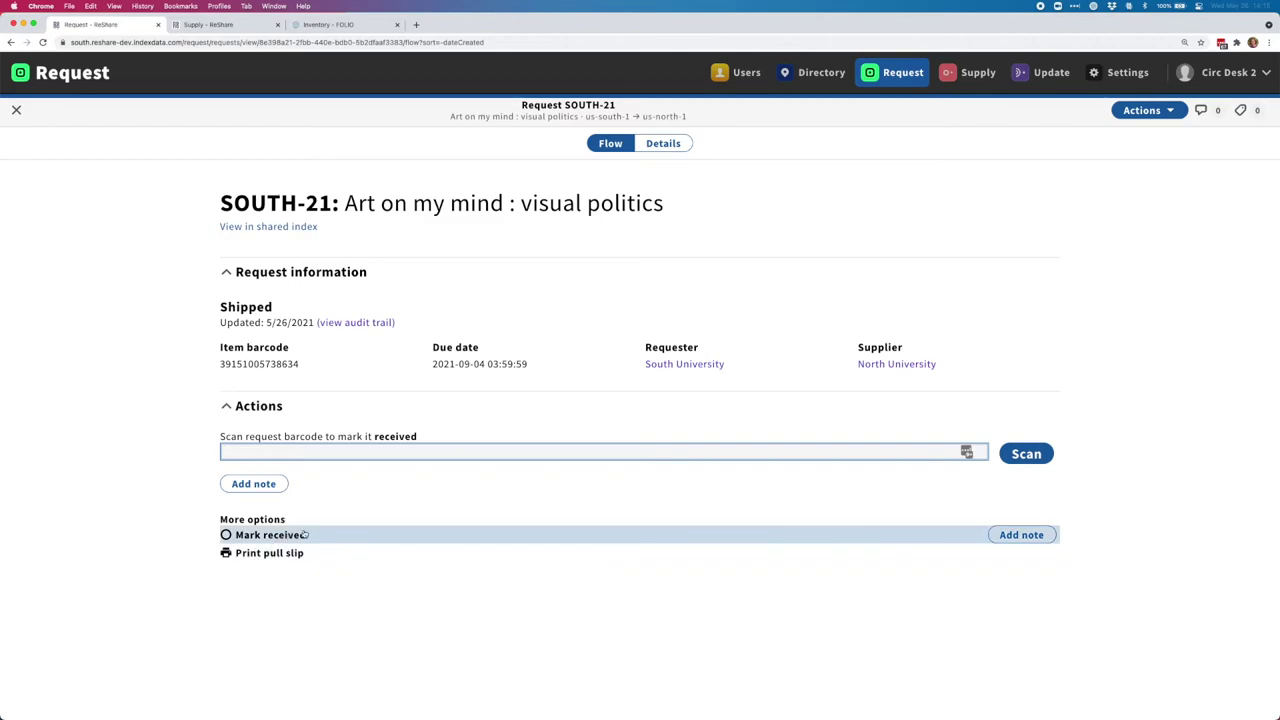
Mark SOUTH-21 received so its status becomes In local circulation process.
left_click(336, 536)
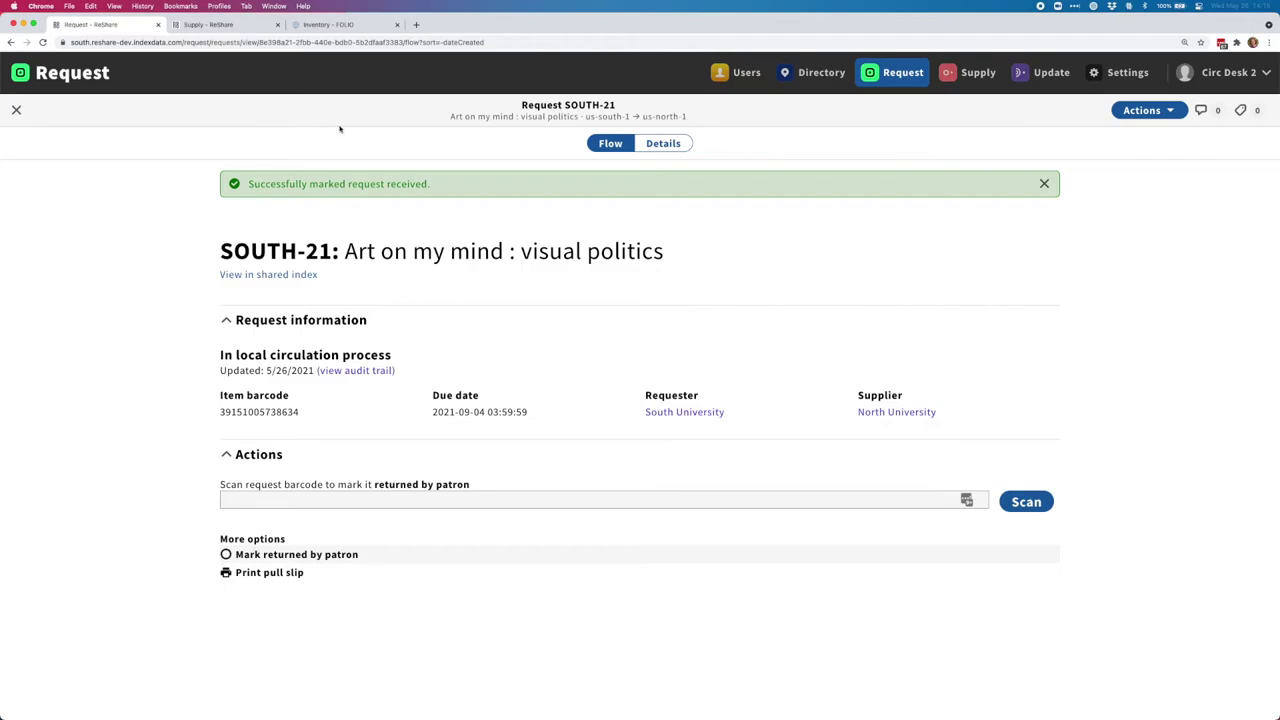
Open the PALCI 'Art on my mind' instance's SOUTH-21 item and list its open requests.
left_click(340, 25)
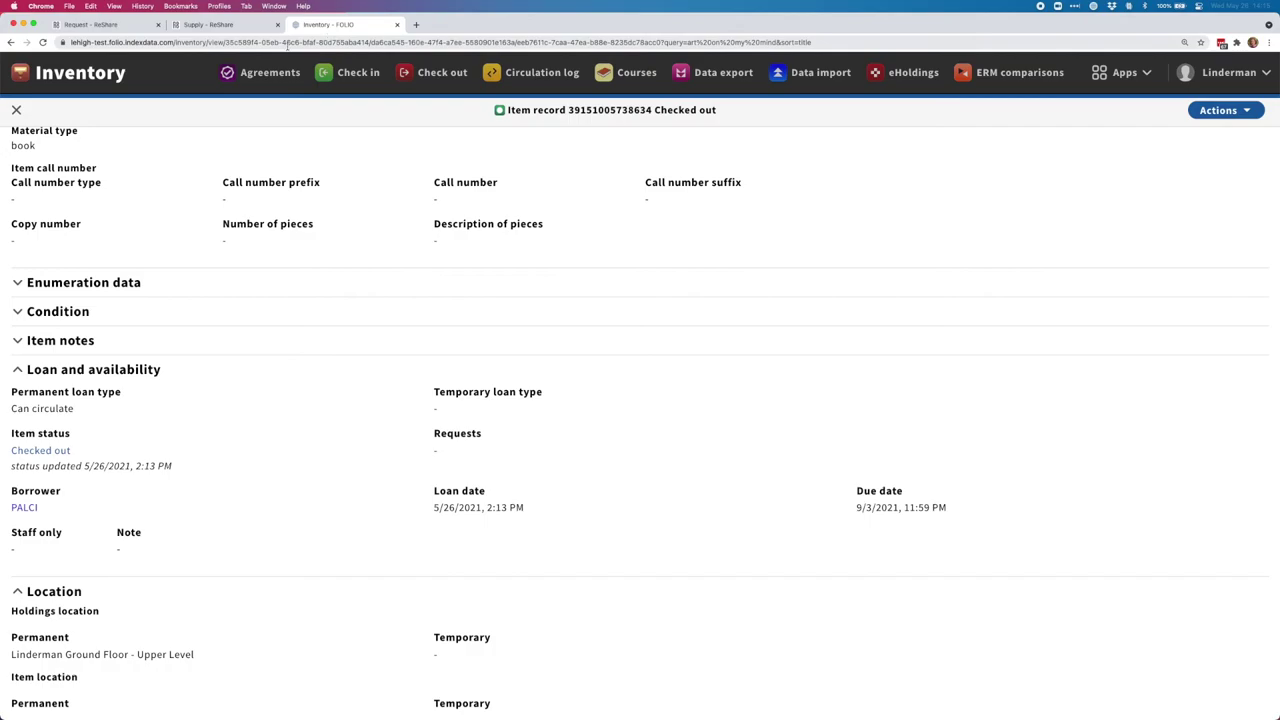
left_click(16, 110)
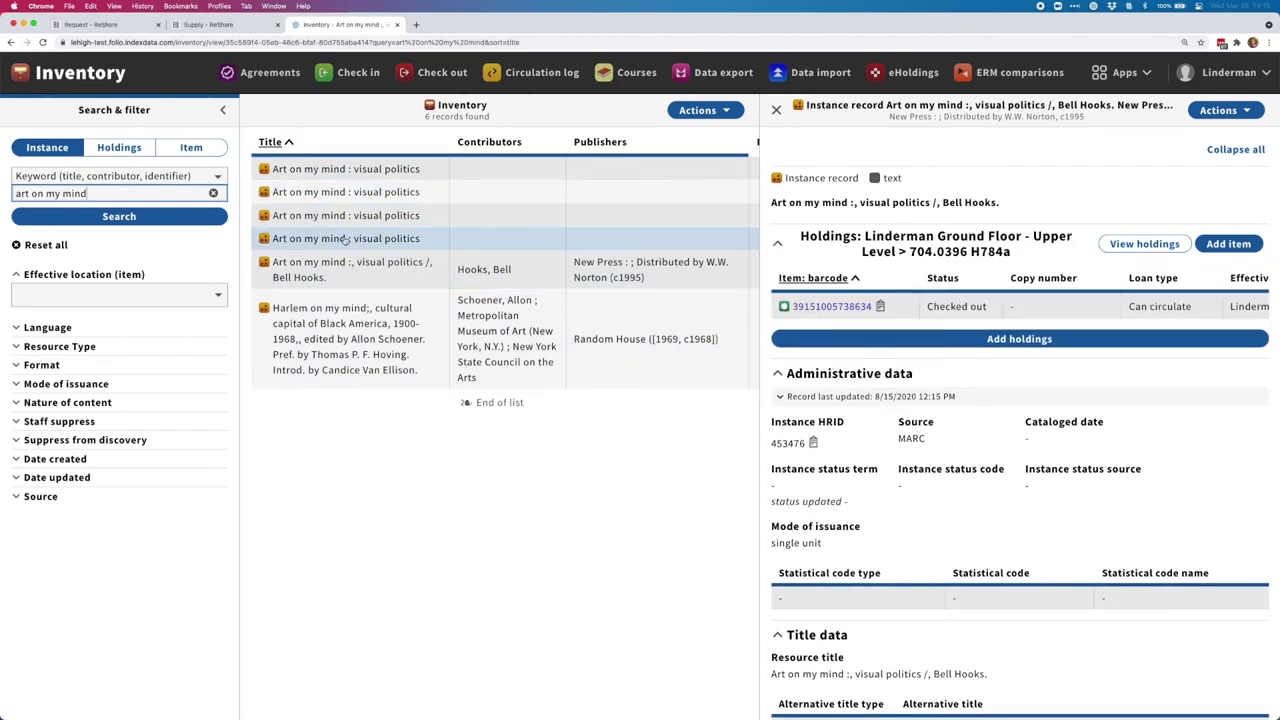
left_click(419, 238)
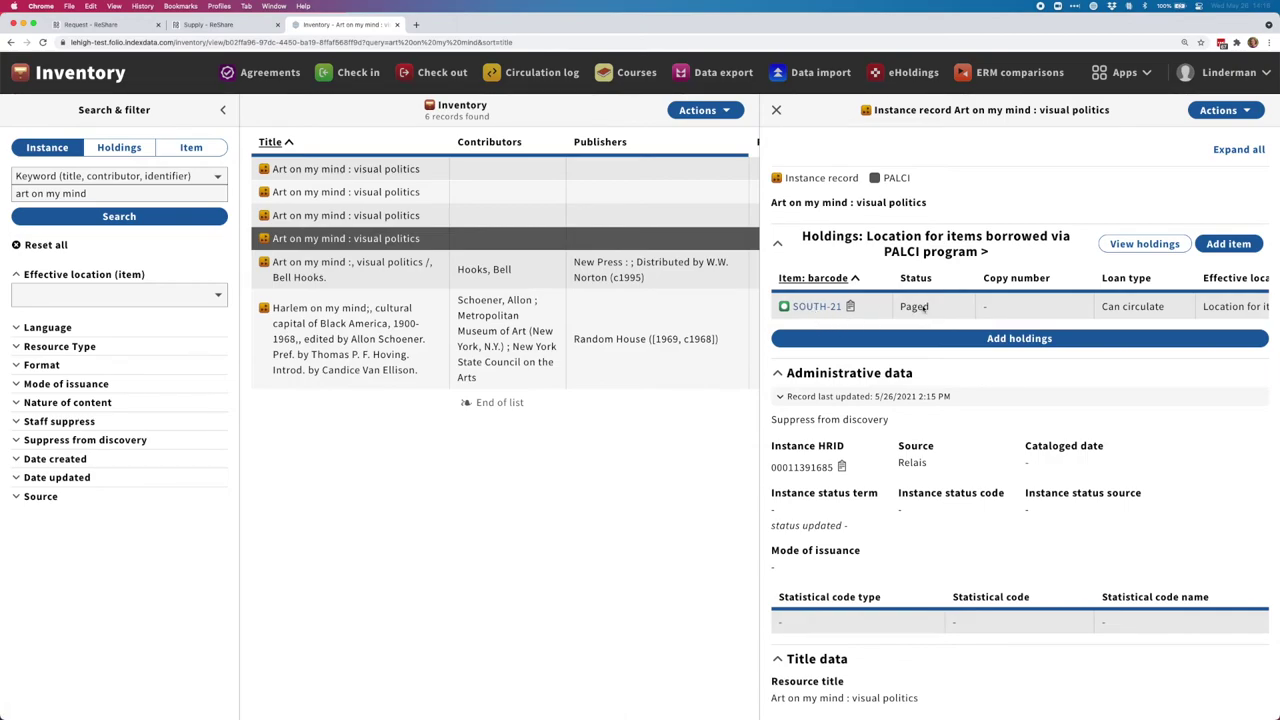
left_click(816, 307)
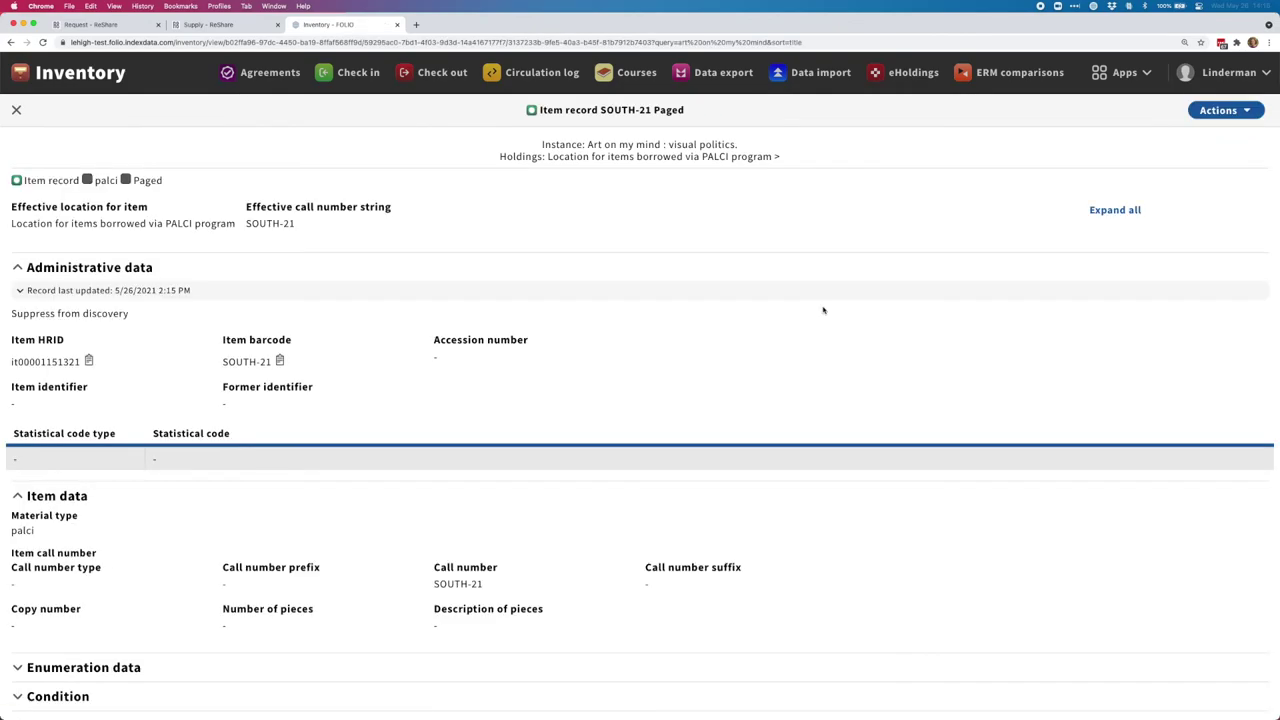
scroll(647, 283, "down", 5)
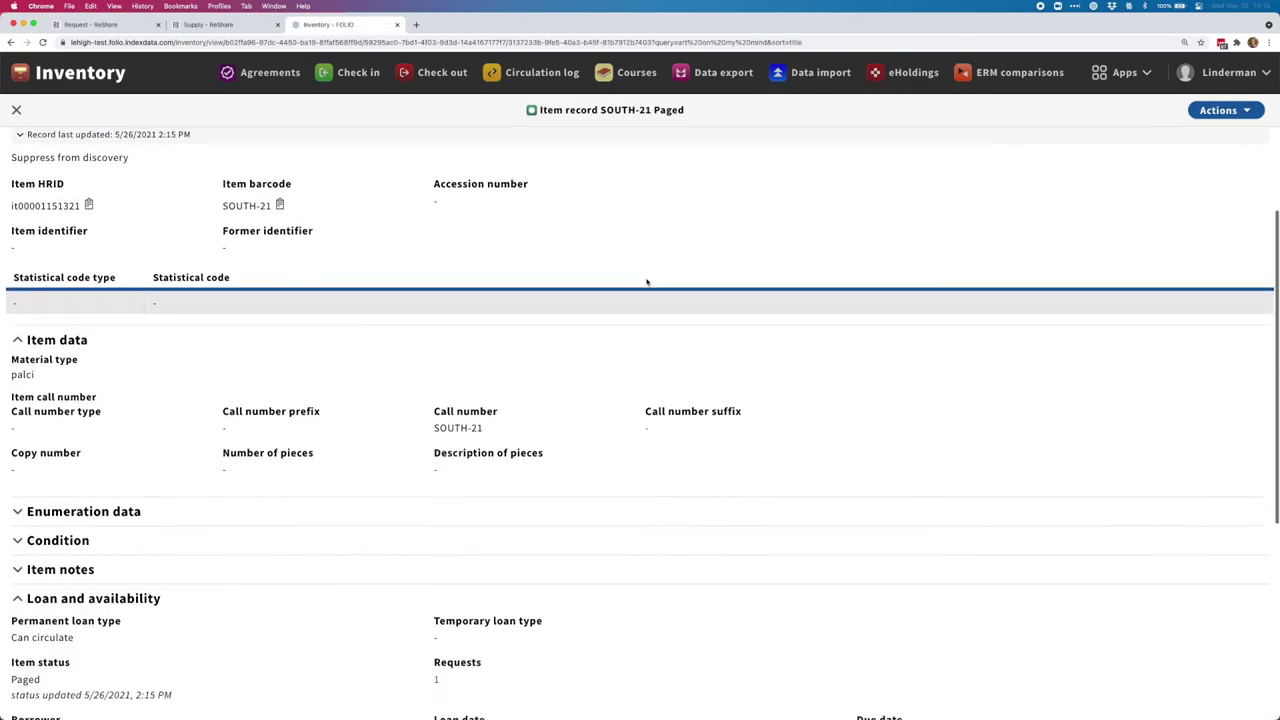
scroll(647, 283, "down", 2)
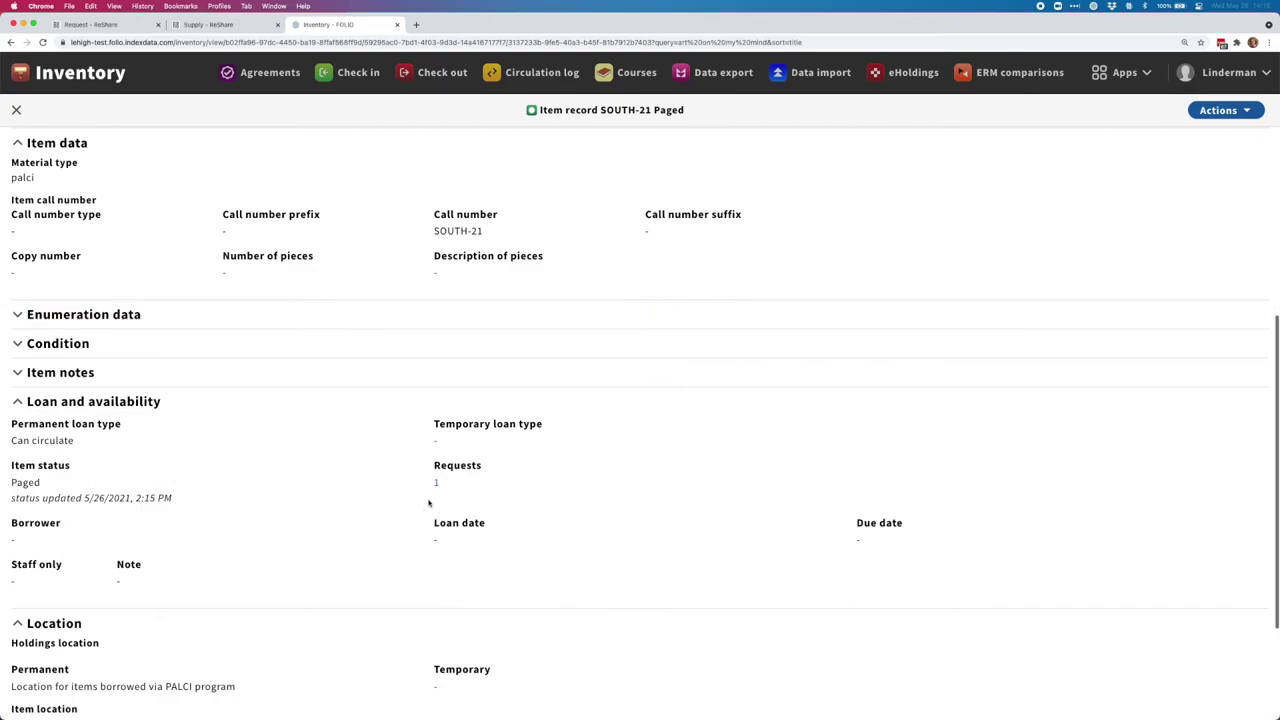
left_click(436, 485)
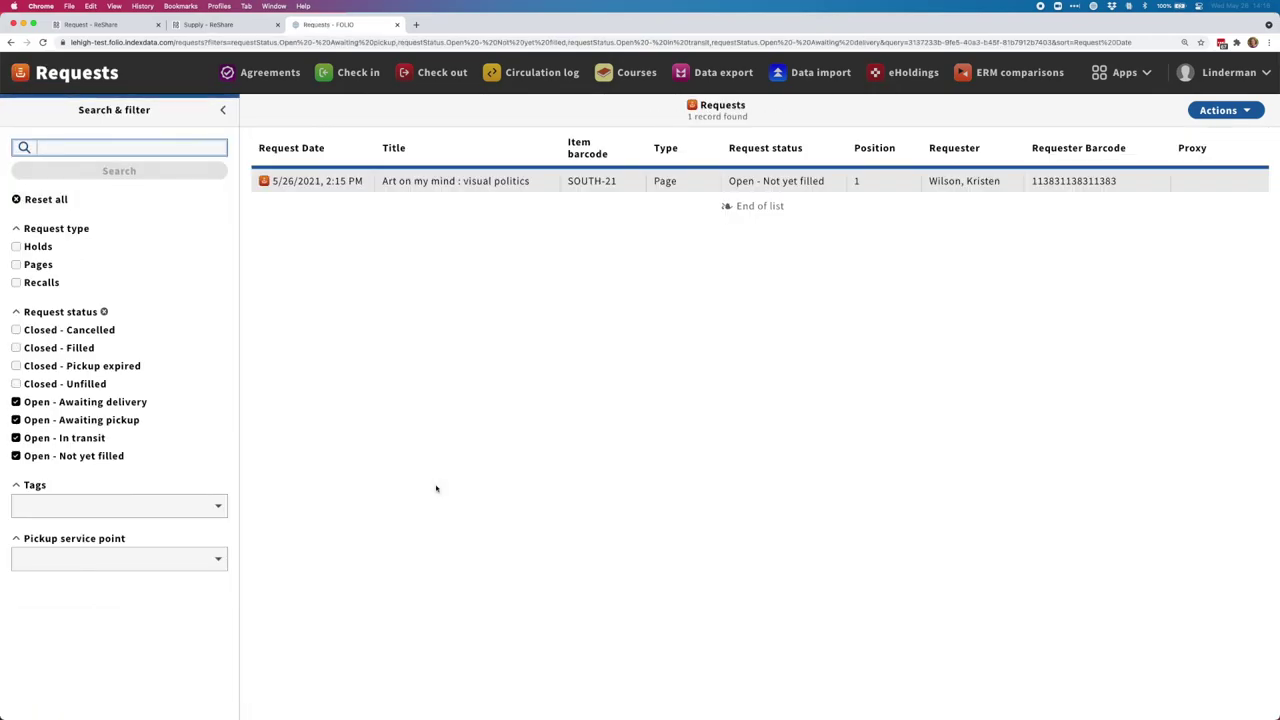
View the SOUTH-21 page request's details, Open - Not yet filled.
left_click(548, 185)
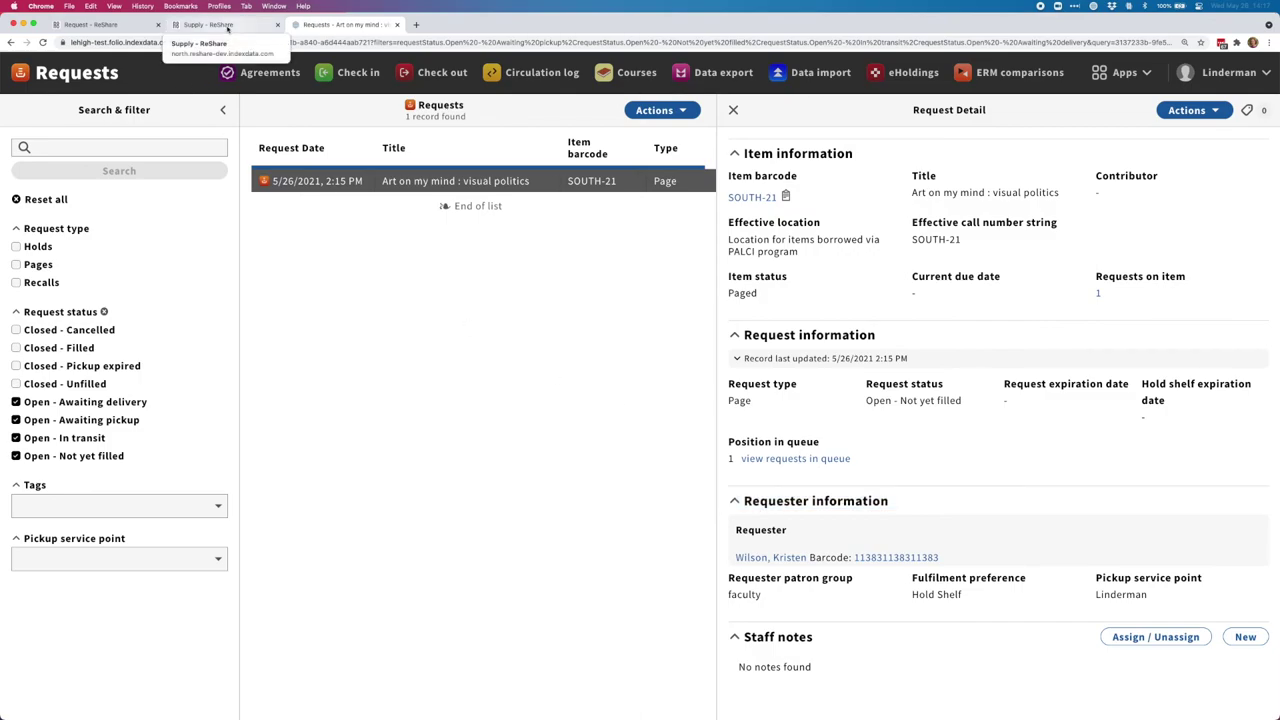
left_click(93, 25)
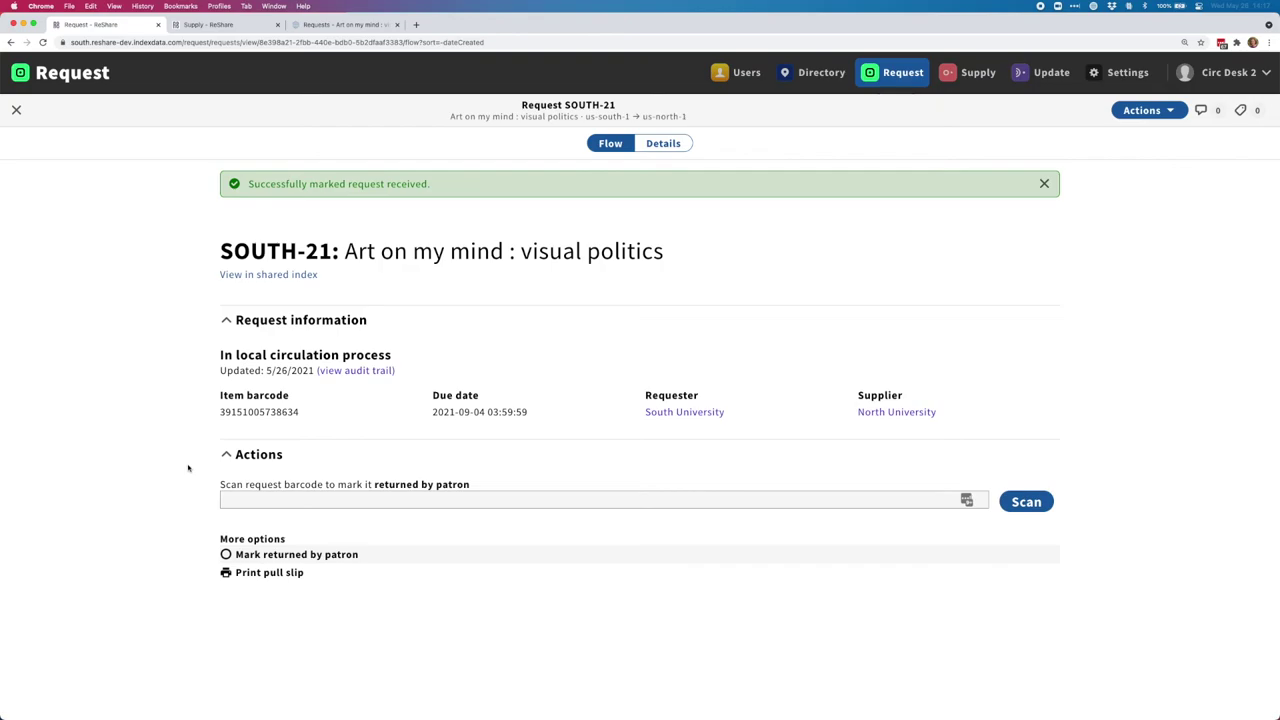
Mark SOUTH-21 returned by patron and return shipped, then complete North's SOUTH-21 supply request.
left_click(351, 555)
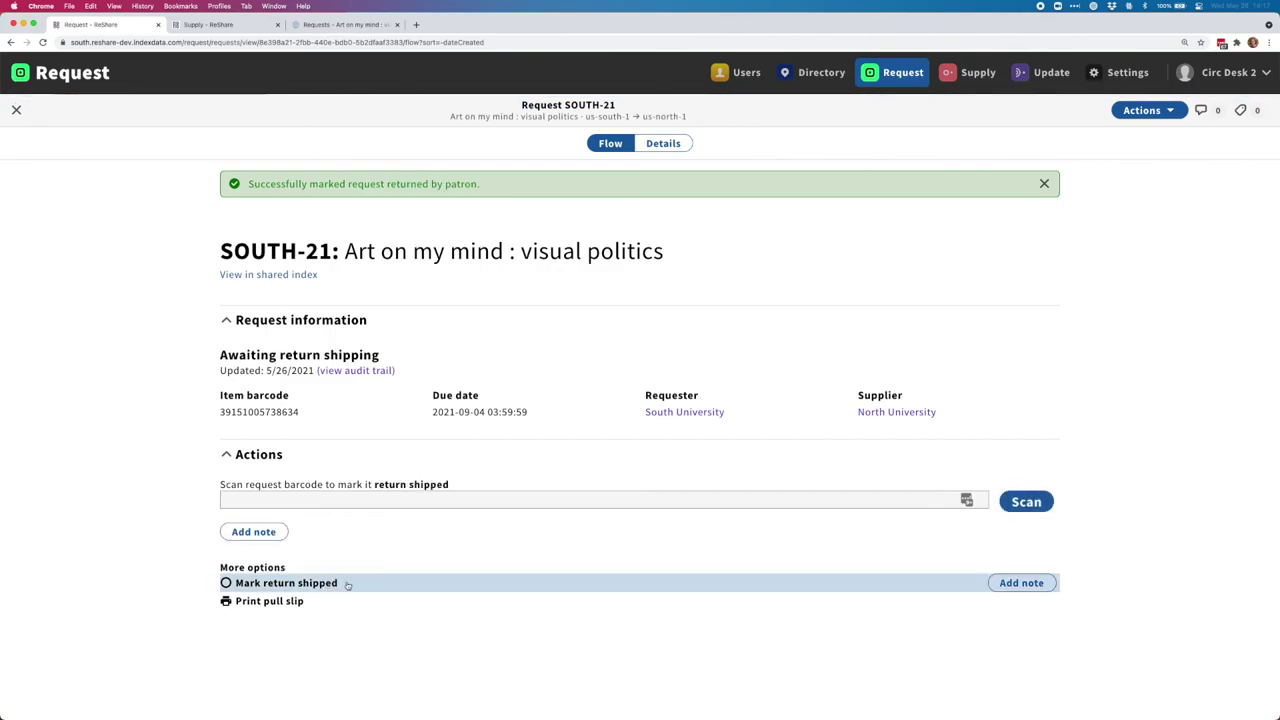
left_click(347, 583)
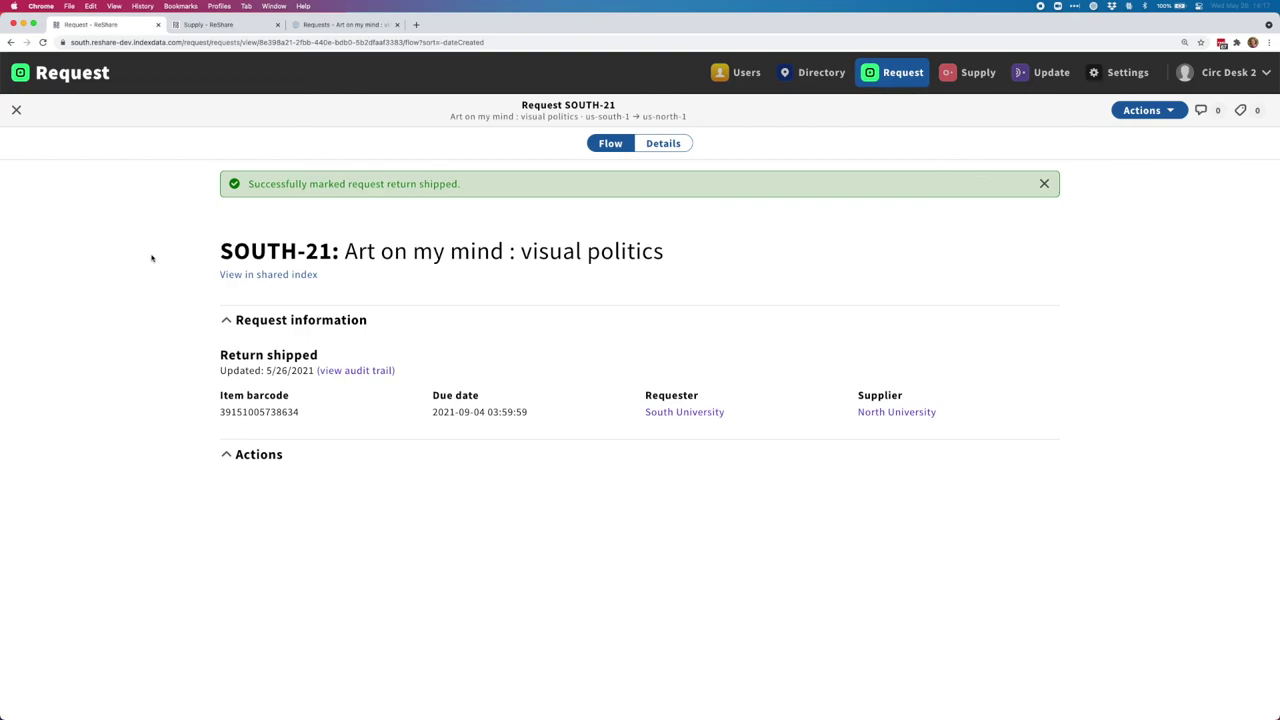
left_click(224, 28)
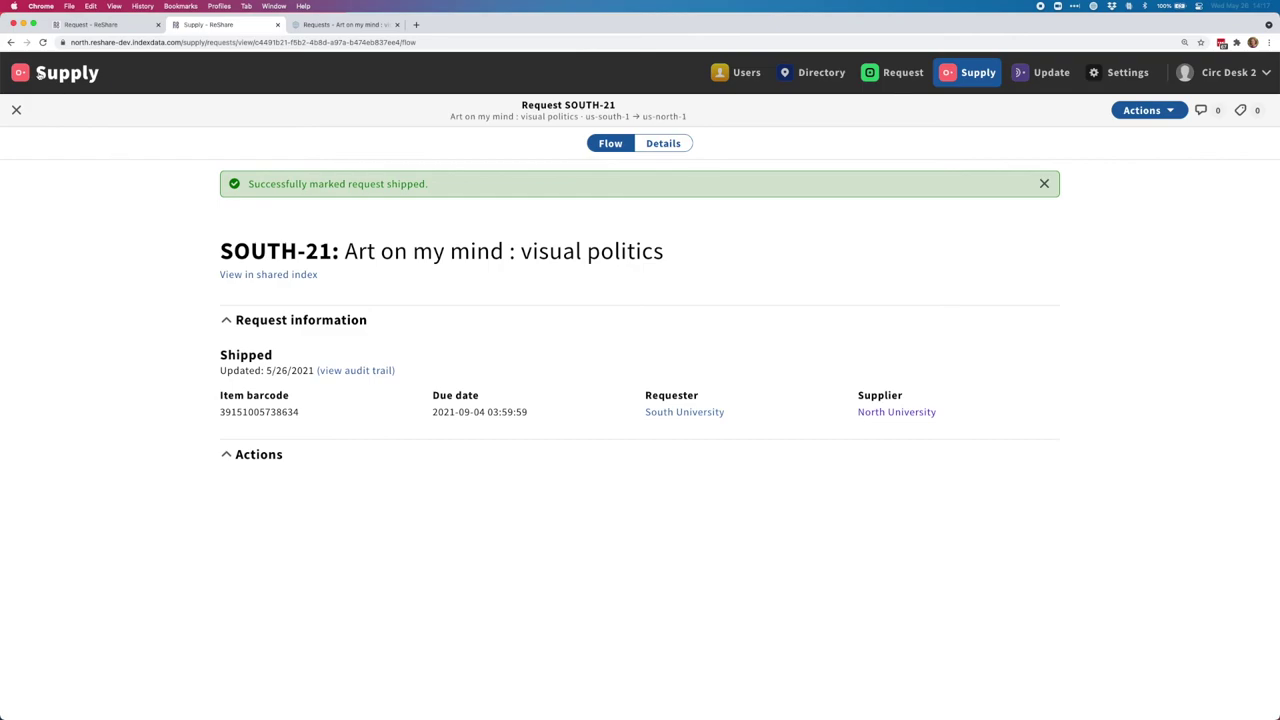
left_click(43, 43)
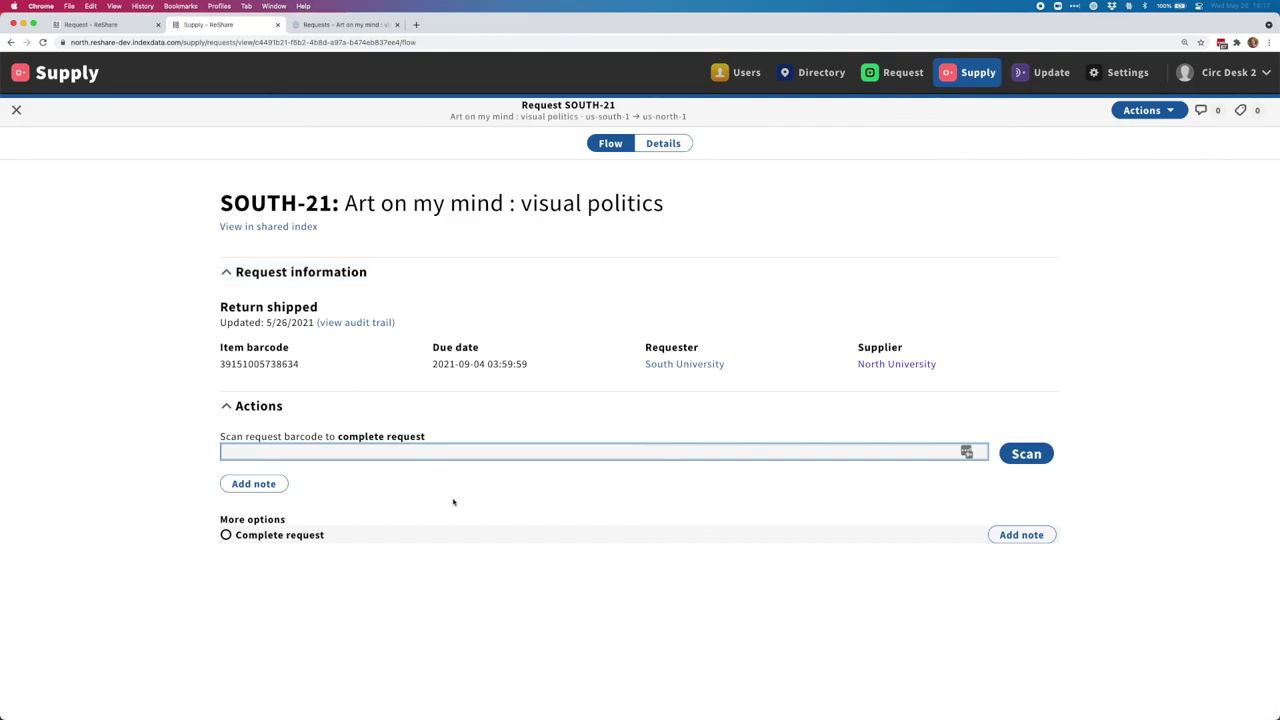
left_click(284, 540)
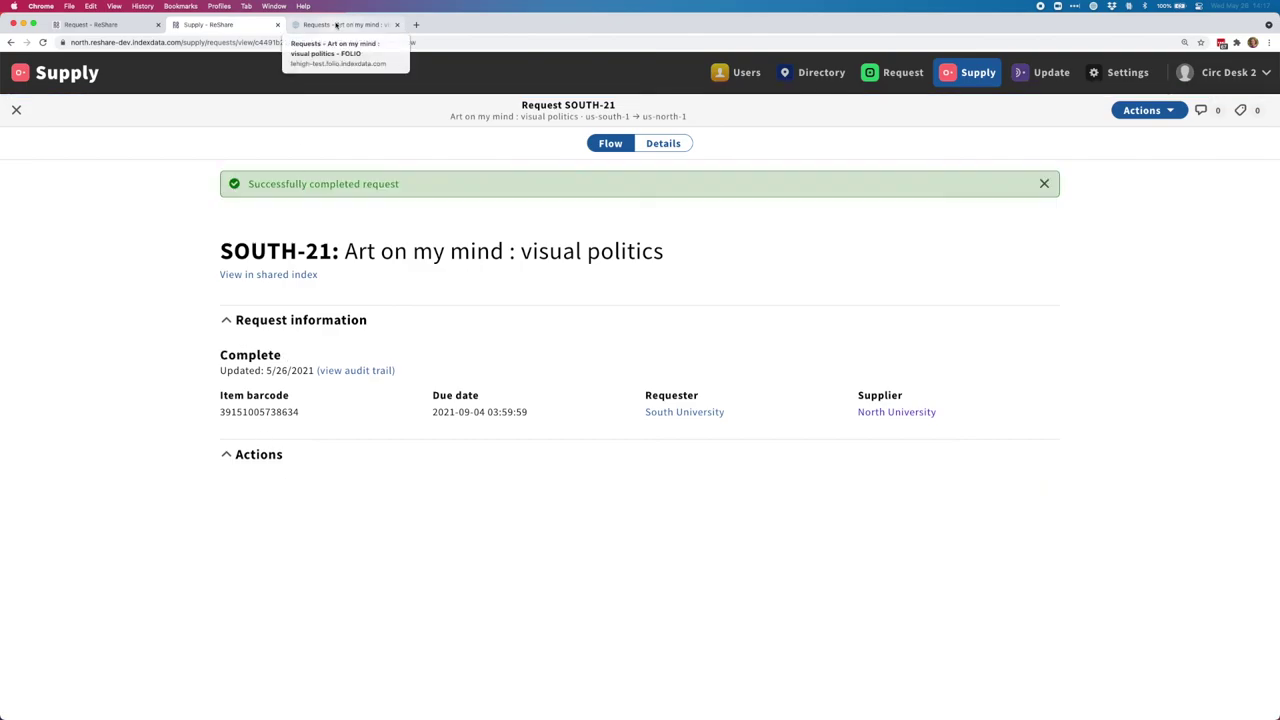
left_click(355, 25)
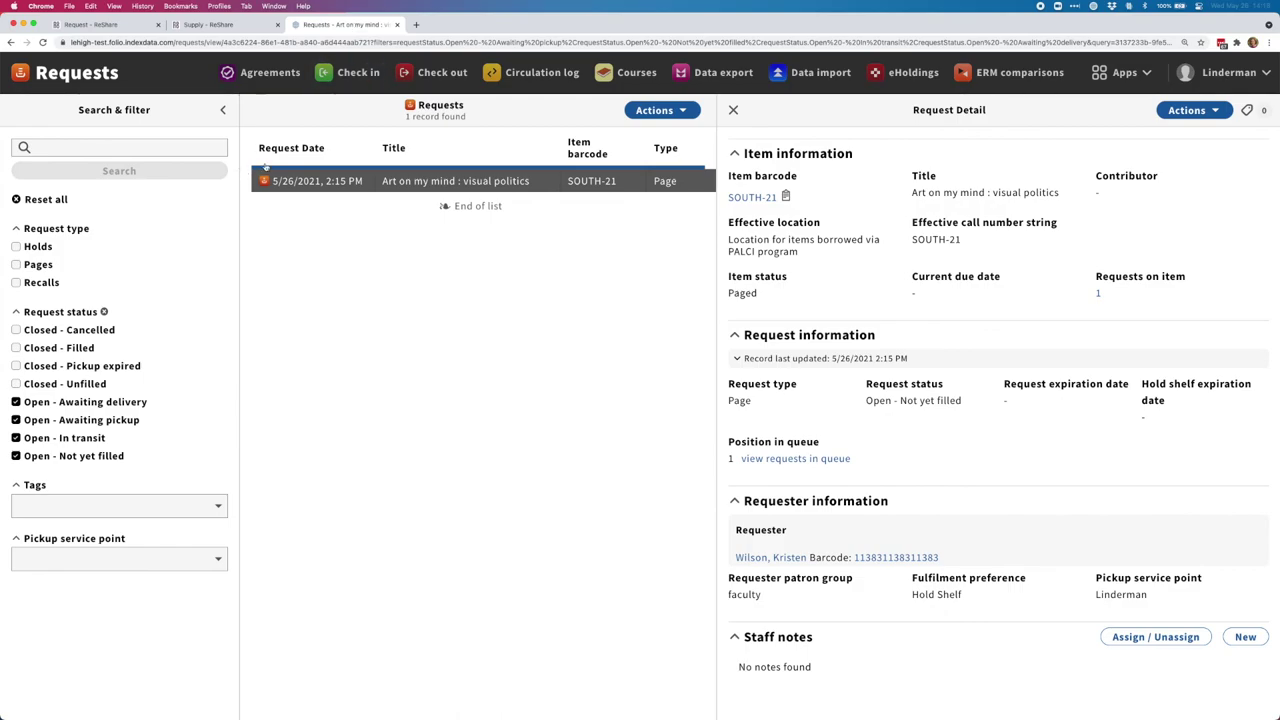
left_click(1124, 72)
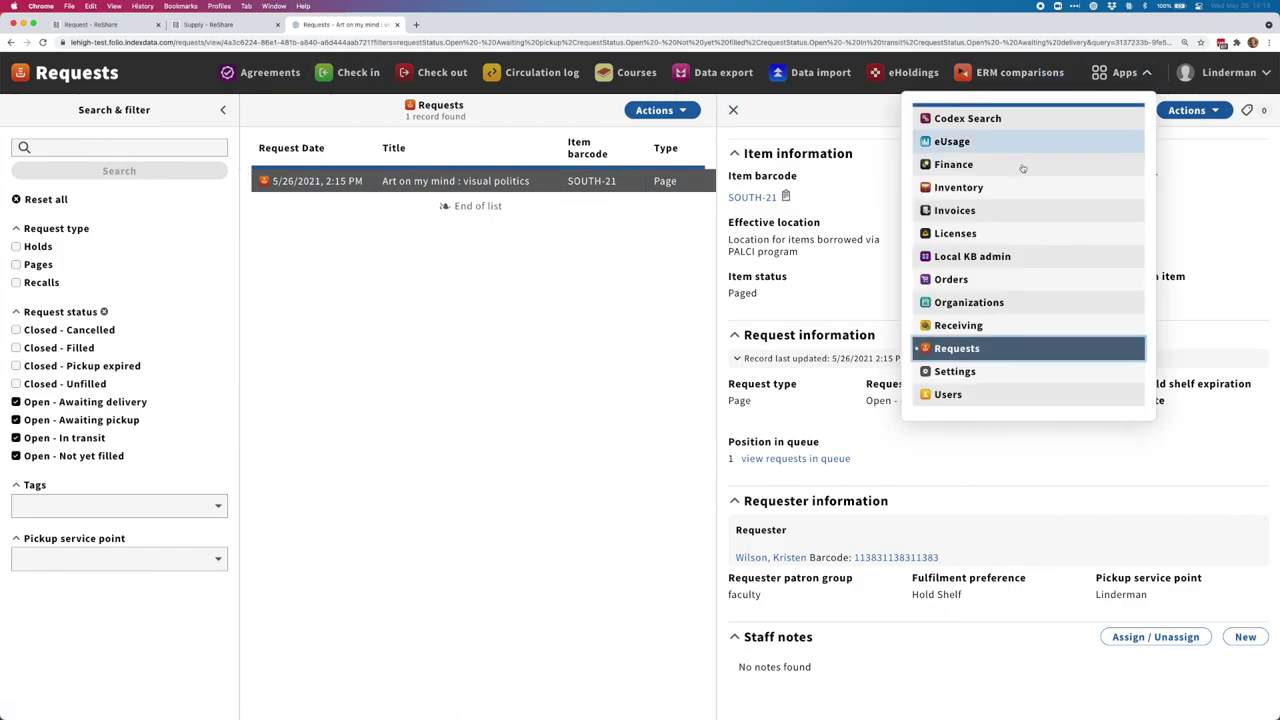
left_click(975, 190)
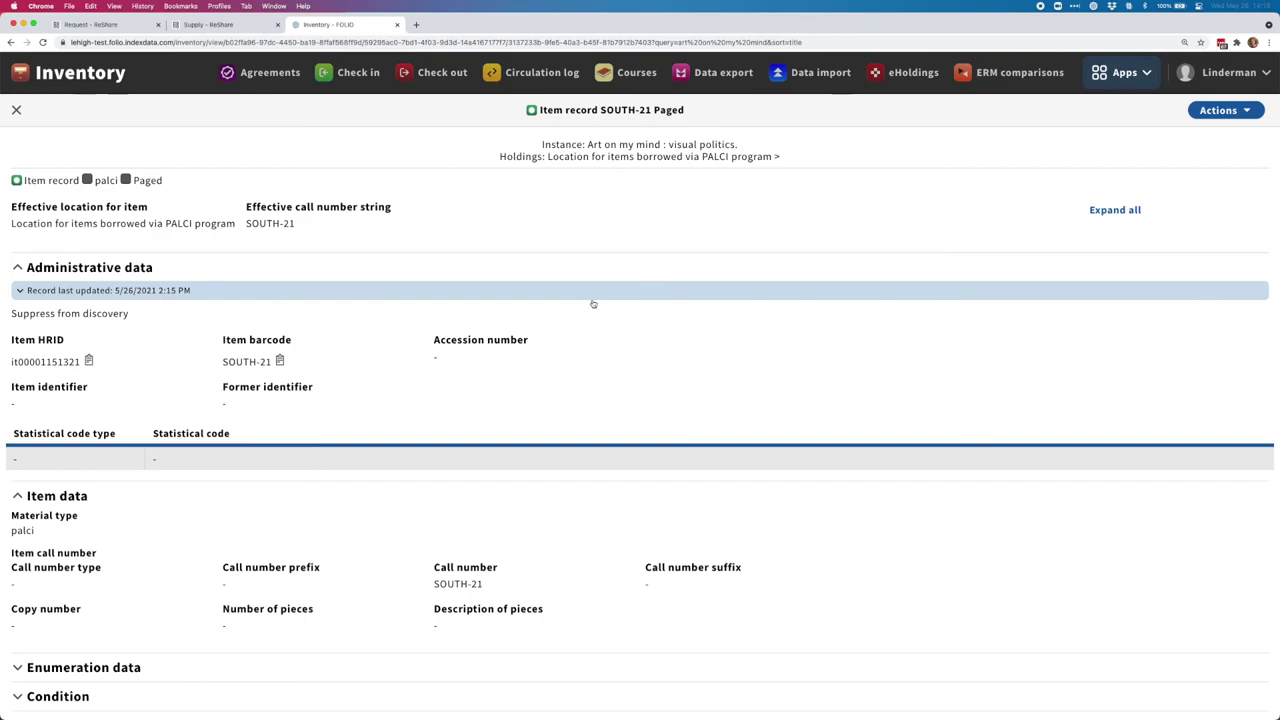
left_click(16, 110)
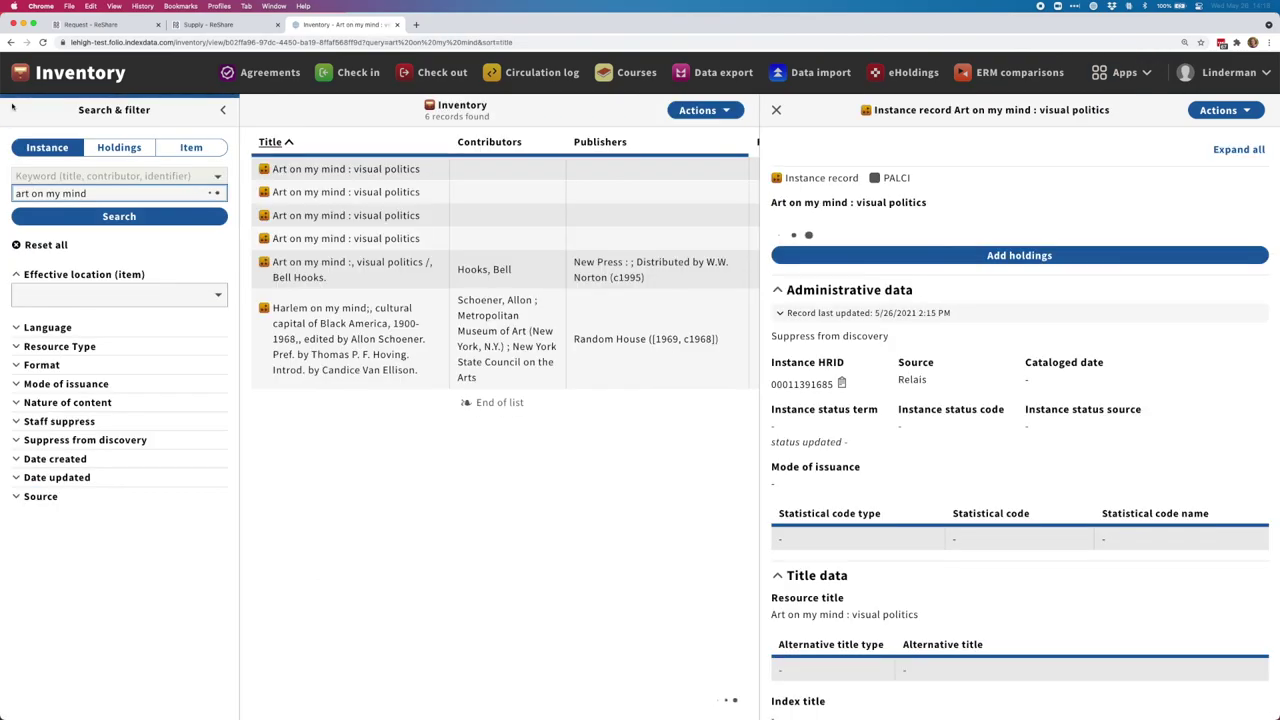
left_click(421, 272)
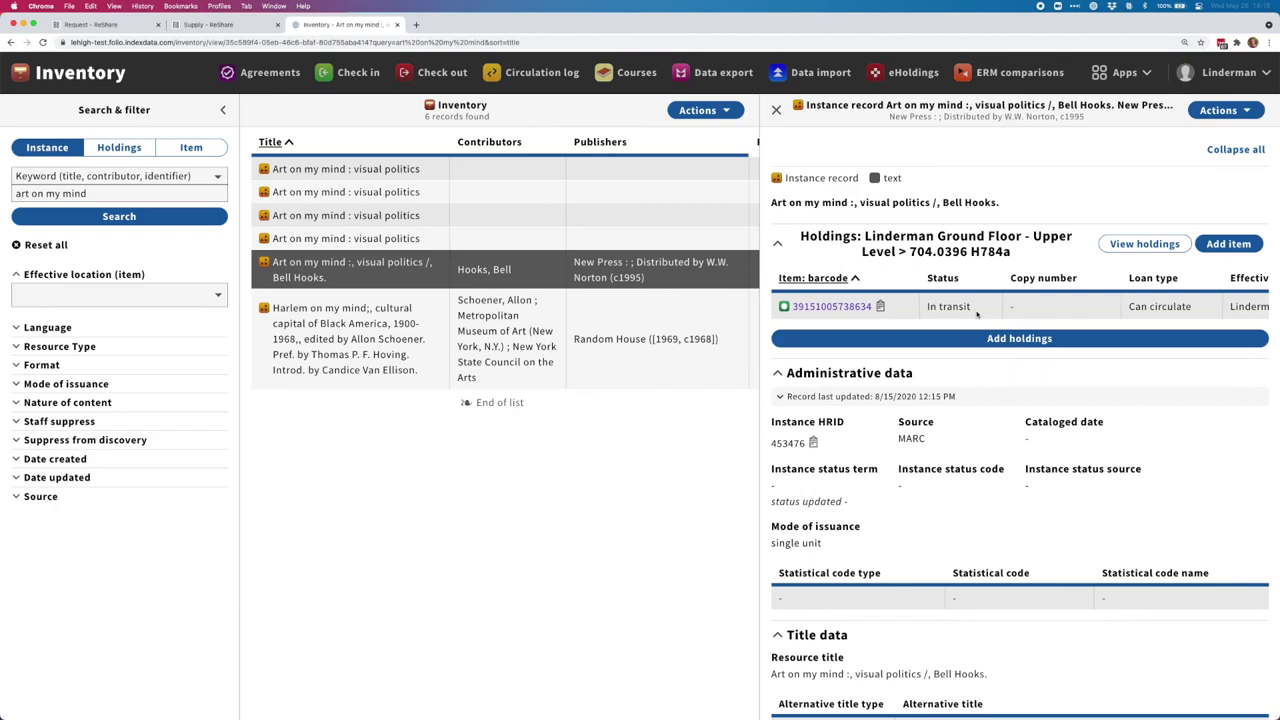
left_click(881, 307)
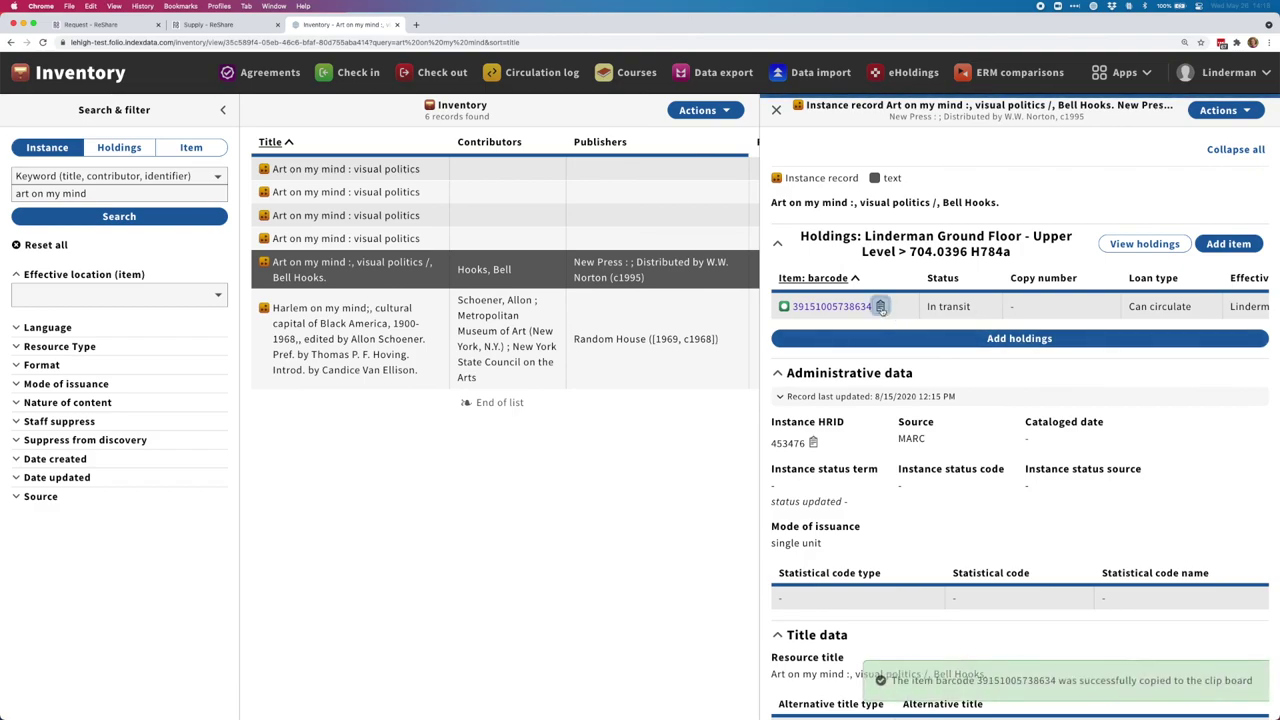
left_click(370, 84)
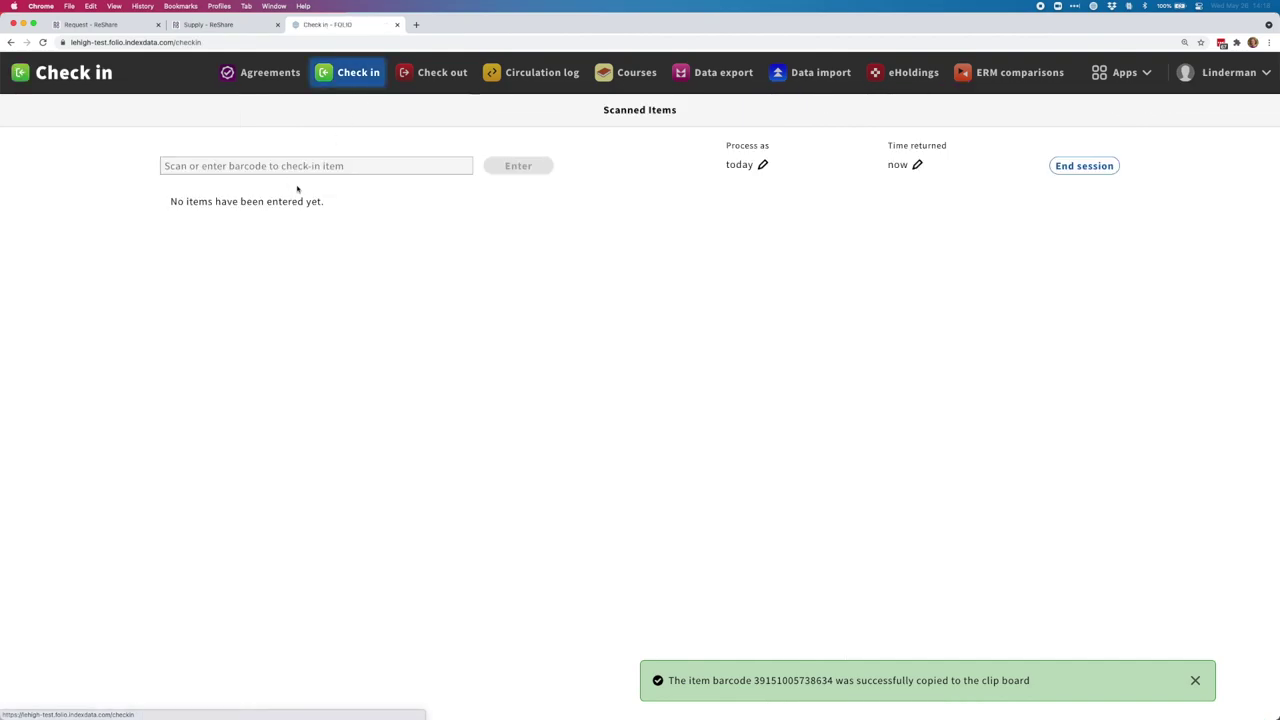
left_click(320, 167)
key("super+v")
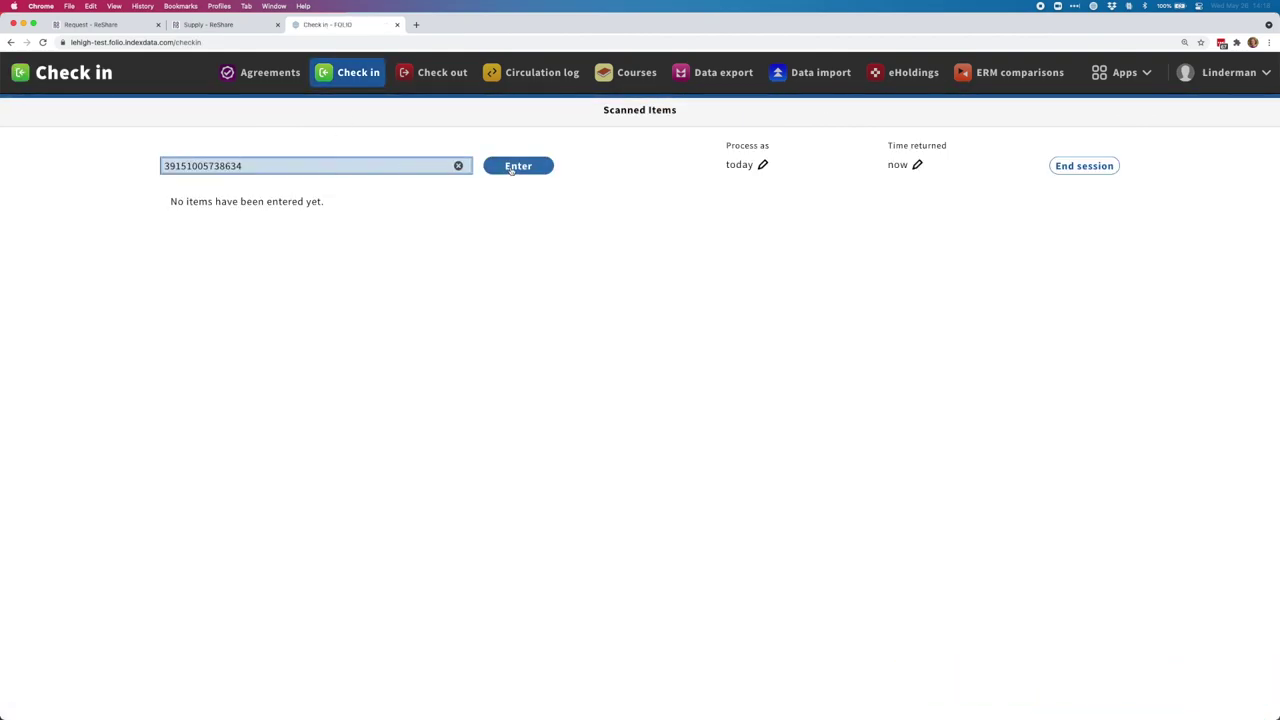
left_click(512, 166)
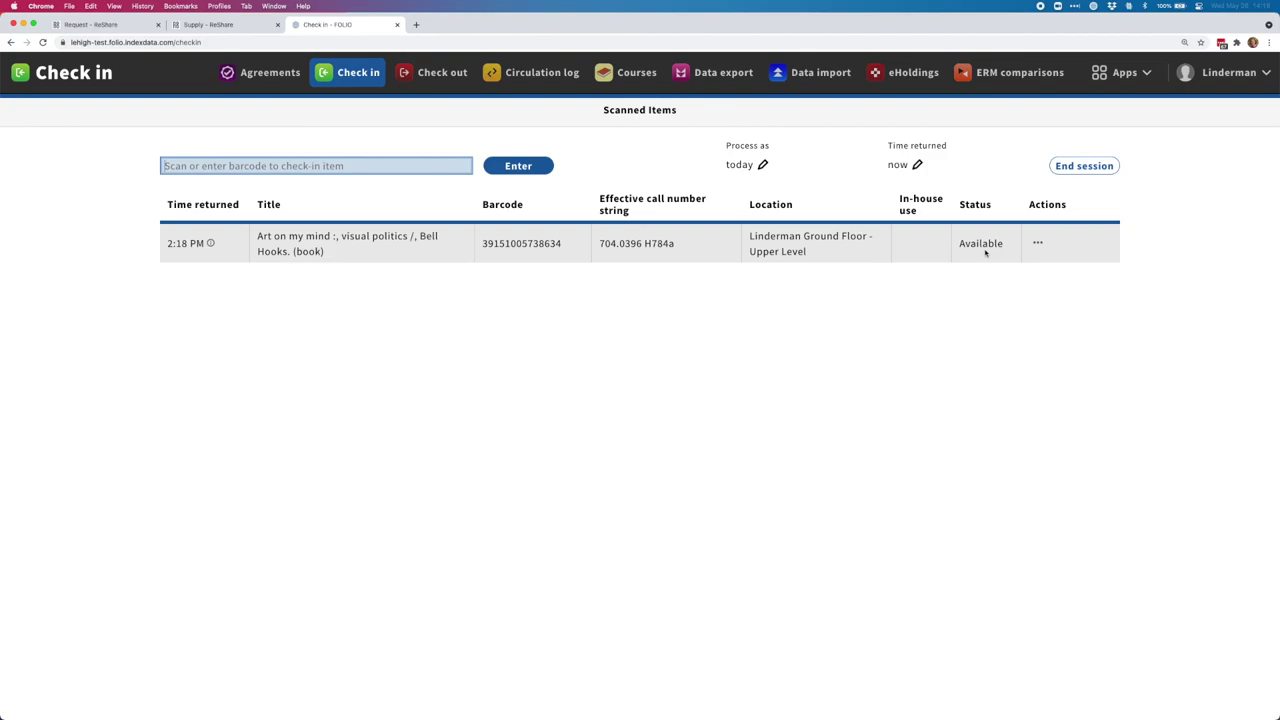
left_click(96, 25)
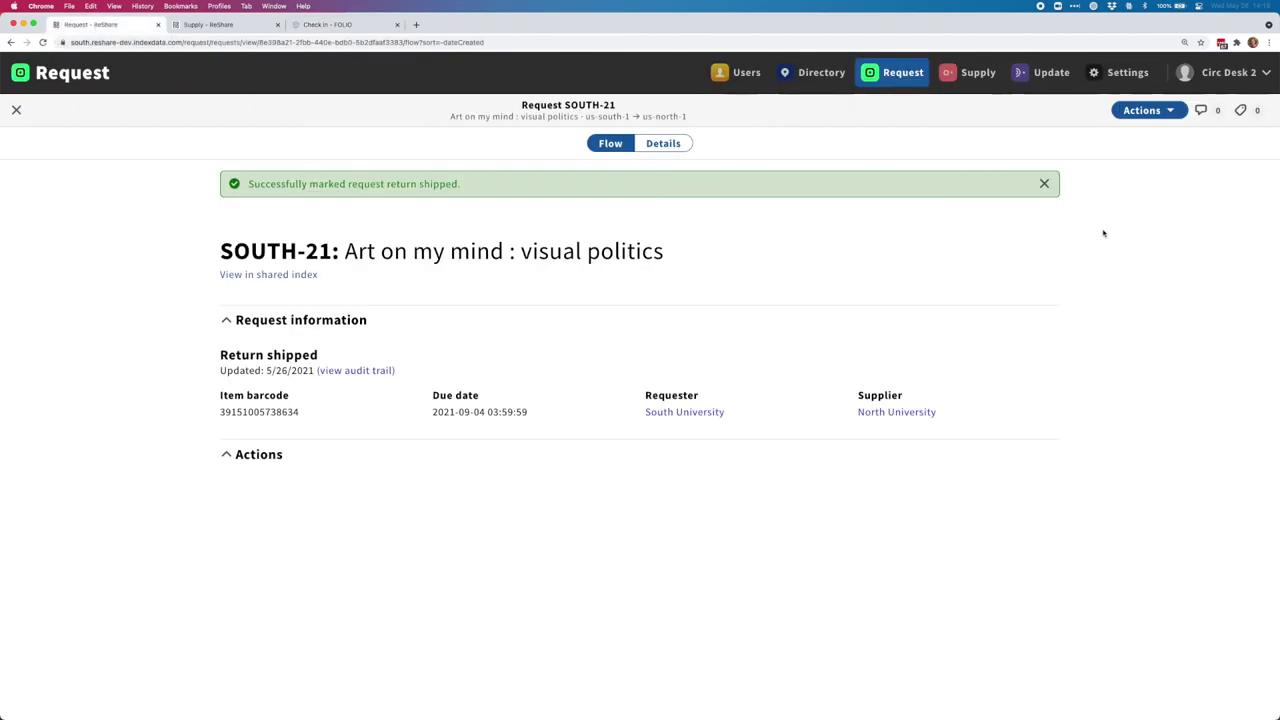